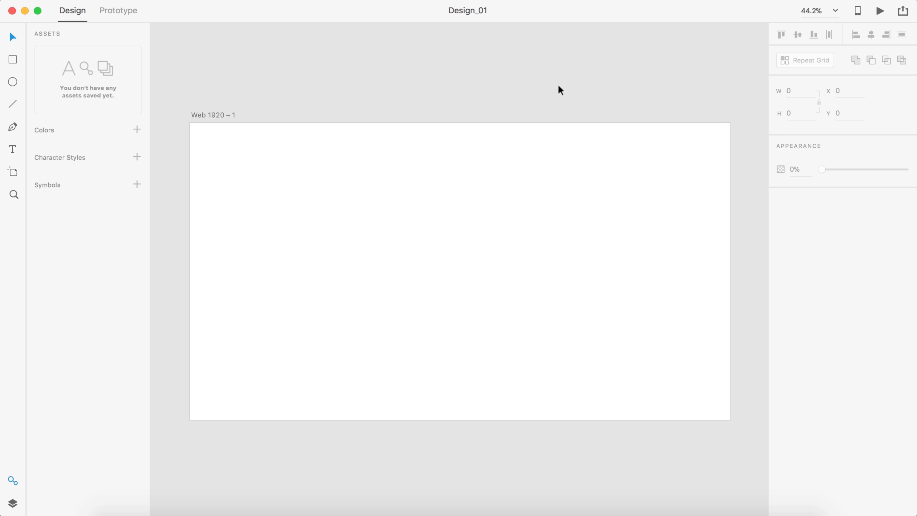
Change the artboard's fill to a gradient, set its first colour stop to #85FFBD and save that colour as a swatch
{"action": "scroll", "coordinate": [545, 127], "scroll_direction": "down", "scroll_amount": 1}
{"action": "left_click", "coordinate": [529, 166]}
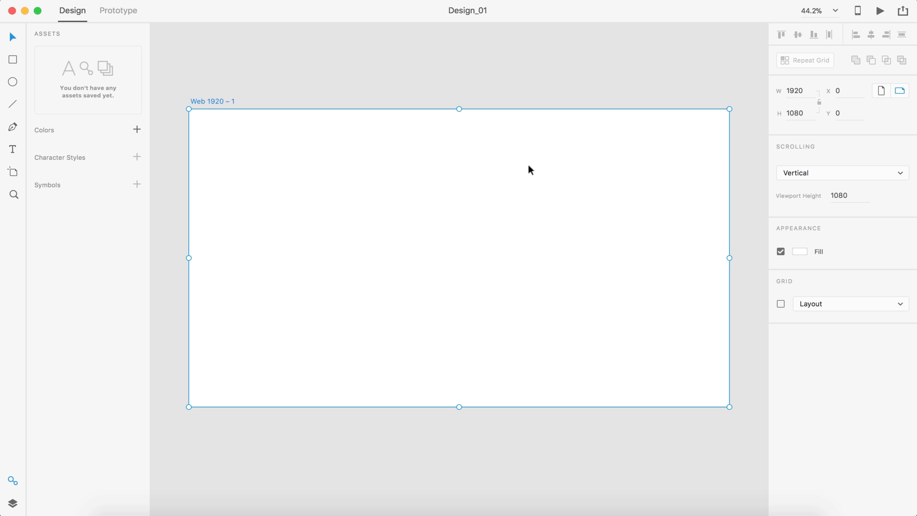
{"action": "left_click", "coordinate": [795, 251]}
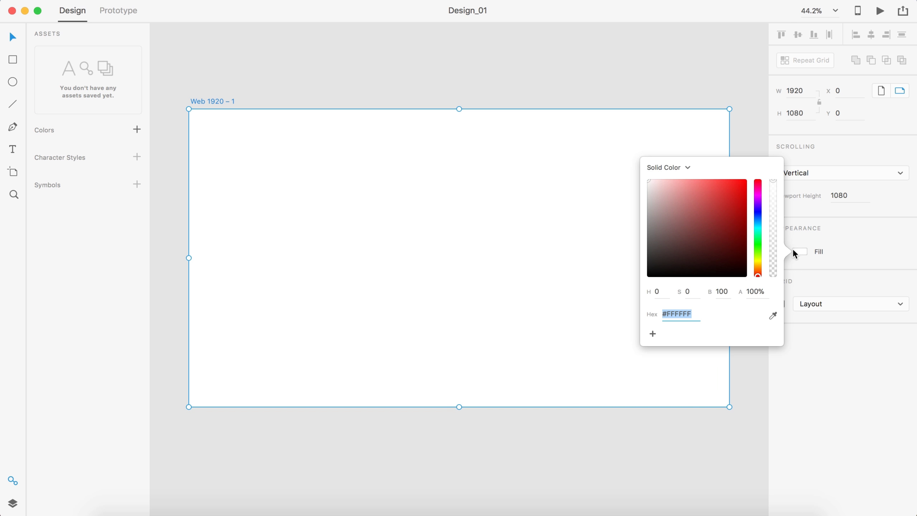
{"action": "left_click", "coordinate": [675, 170]}
{"action": "left_click", "coordinate": [674, 175]}
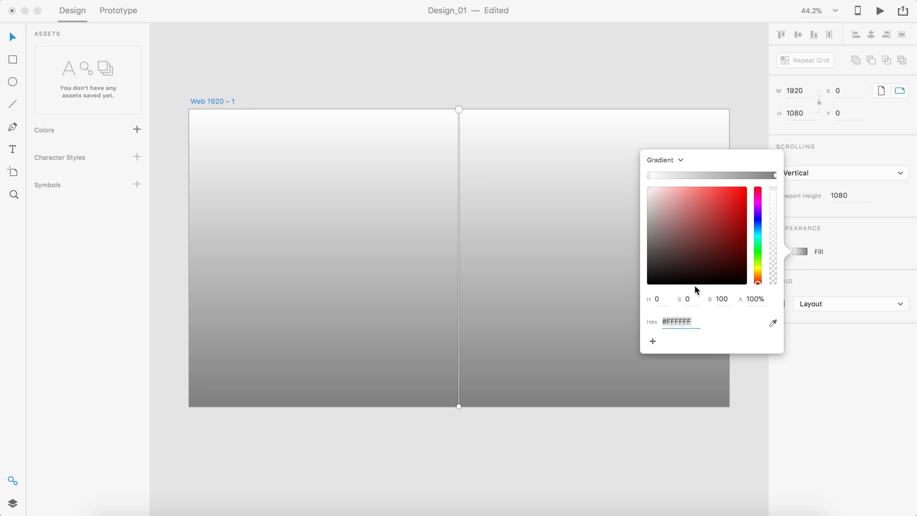
{"action": "left_click_drag", "start_coordinate": [698, 322], "coordinate": [645, 321]}
{"action": "type", "text": "#85FFBD"}
{"action": "key", "text": "Return"}
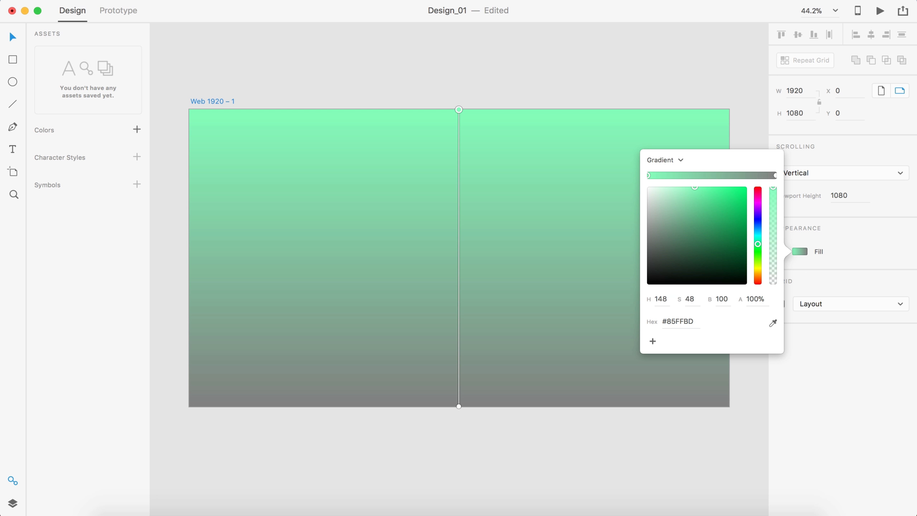
{"action": "left_click", "coordinate": [653, 341]}
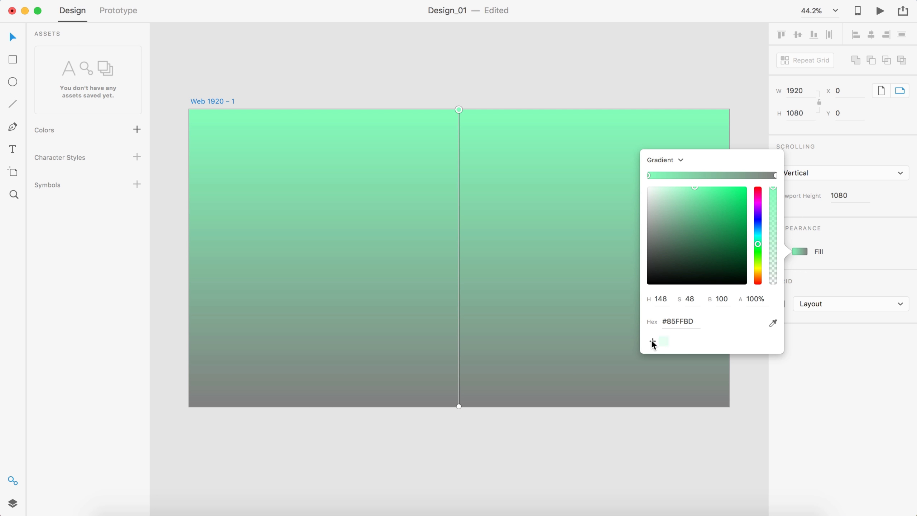
Set the gradient's end colour stop to #FFFB7D and save that colour as a swatch
{"action": "left_click", "coordinate": [775, 175]}
{"action": "key", "text": "super+Tab"}
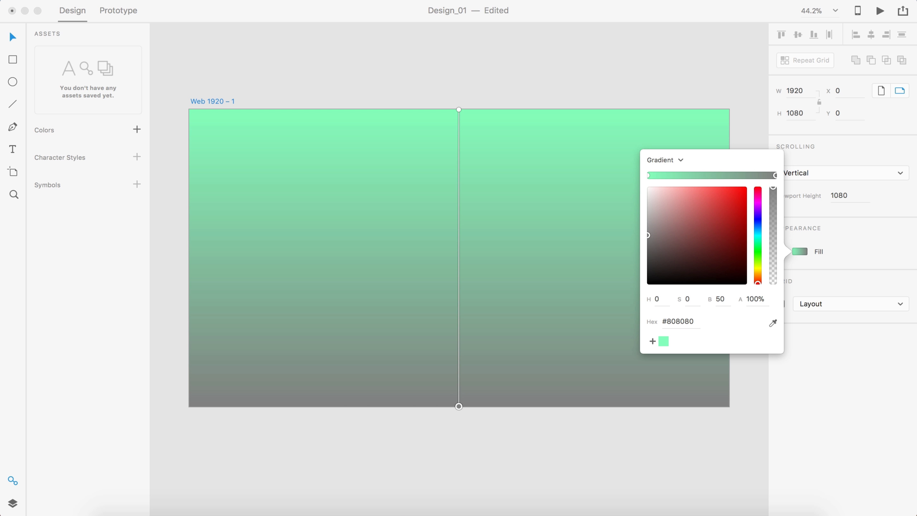
{"action": "key", "text": "super+Tab"}
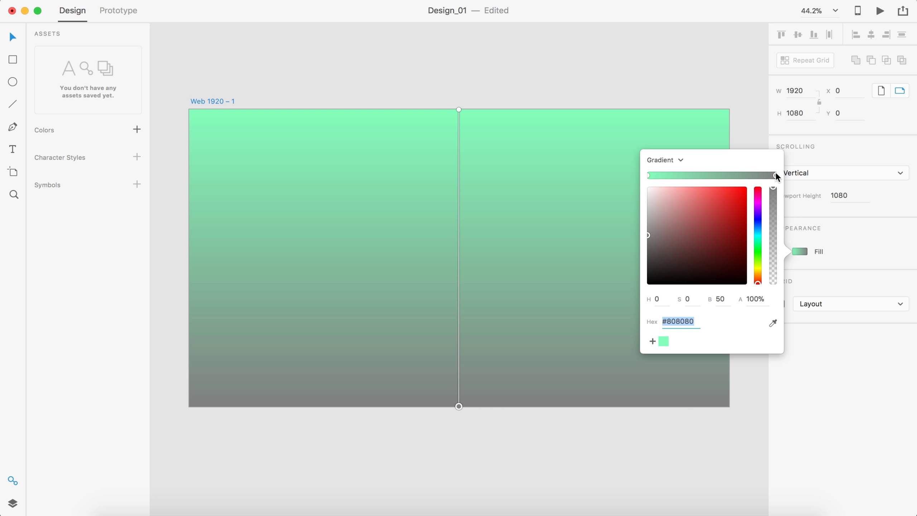
{"action": "type", "text": "FFFB7D"}
{"action": "key", "text": "Return"}
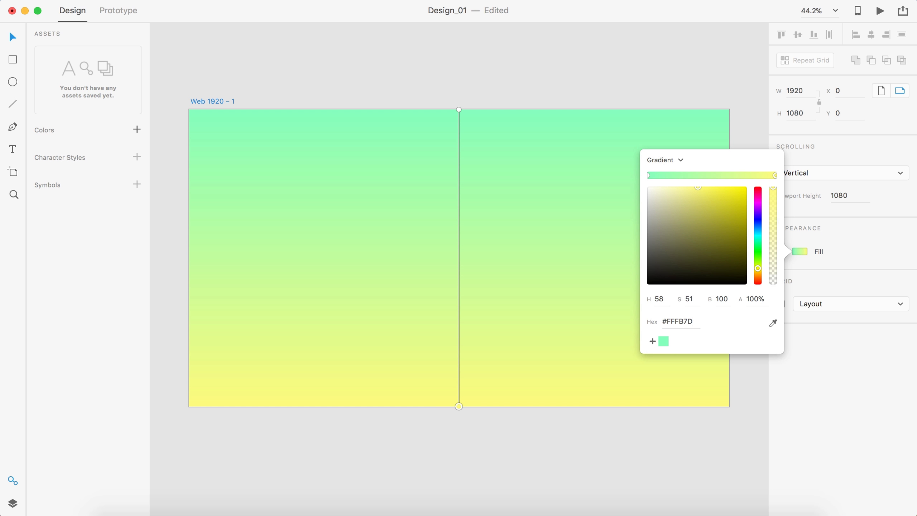
{"action": "left_click", "coordinate": [651, 342]}
Run the artboard's gradient diagonally, with green at the lower left, its stop pulled inward, and yellow beyond the upper right corner
{"action": "left_click", "coordinate": [826, 239]}
{"action": "left_click", "coordinate": [798, 250]}
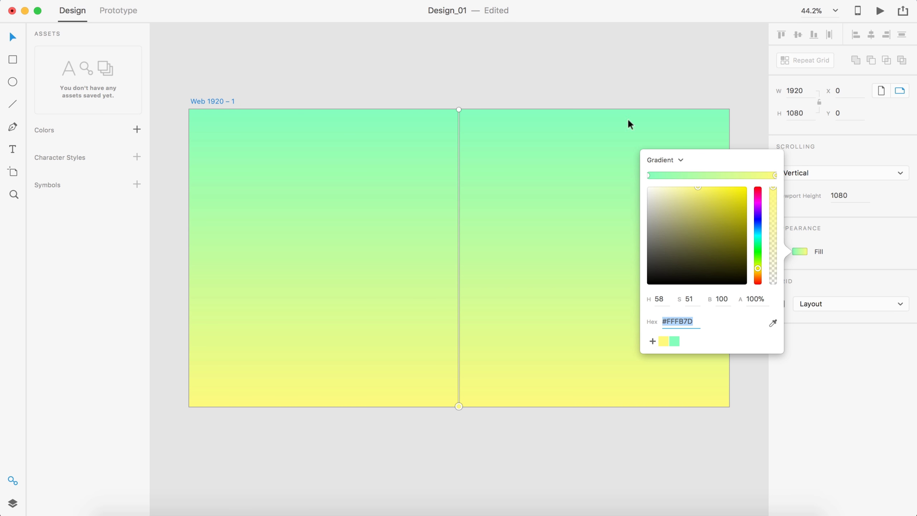
{"action": "left_click_drag", "start_coordinate": [459, 110], "coordinate": [192, 415]}
{"action": "left_click_drag", "start_coordinate": [452, 408], "coordinate": [756, 71]}
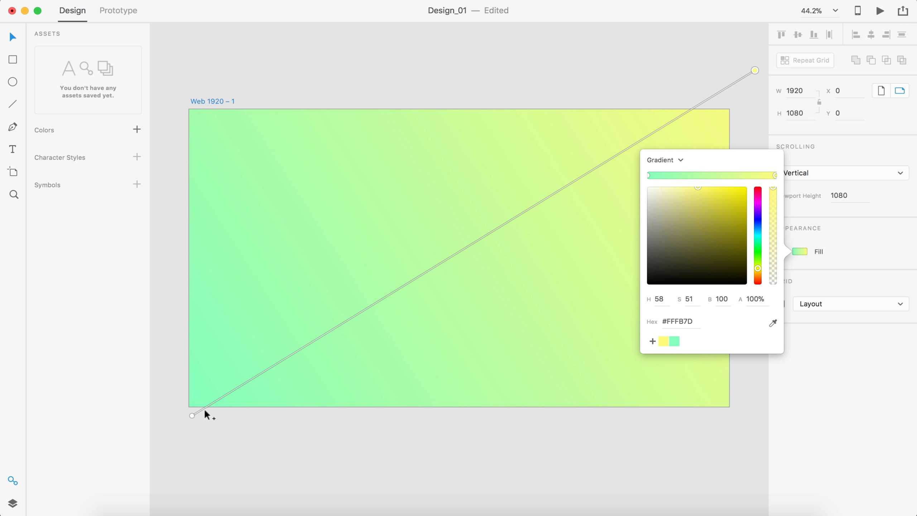
{"action": "left_click_drag", "start_coordinate": [192, 415], "coordinate": [354, 349]}
{"action": "left_click", "coordinate": [678, 77]}
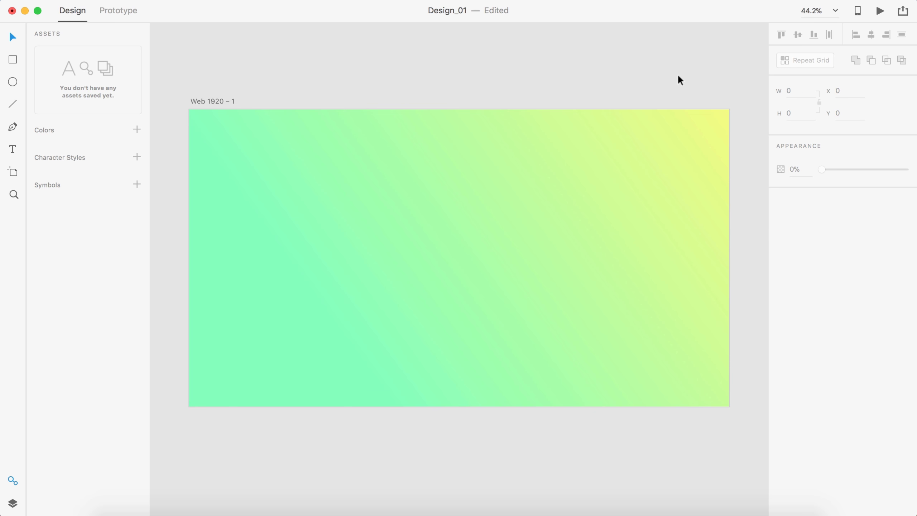
{"action": "scroll", "coordinate": [679, 76], "scroll_direction": "down", "scroll_amount": 2}
{"action": "scroll", "coordinate": [679, 76], "scroll_direction": "up", "scroll_amount": 2}
{"action": "scroll", "coordinate": [679, 76], "scroll_direction": "right", "scroll_amount": 2}
{"action": "scroll", "coordinate": [679, 76], "scroll_direction": "left", "scroll_amount": 4}
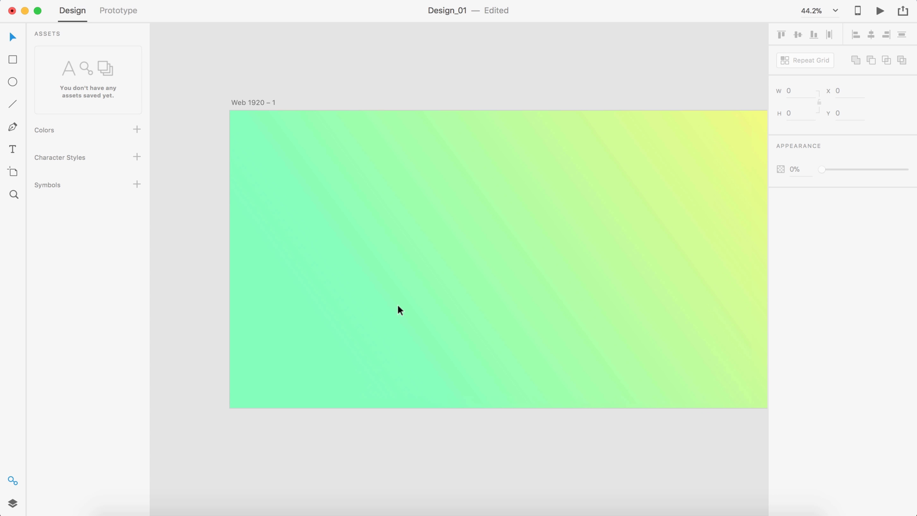
{"action": "scroll", "coordinate": [398, 307], "scroll_direction": "right", "scroll_amount": 3}
{"action": "scroll", "coordinate": [361, 267], "scroll_direction": "left", "scroll_amount": 3}
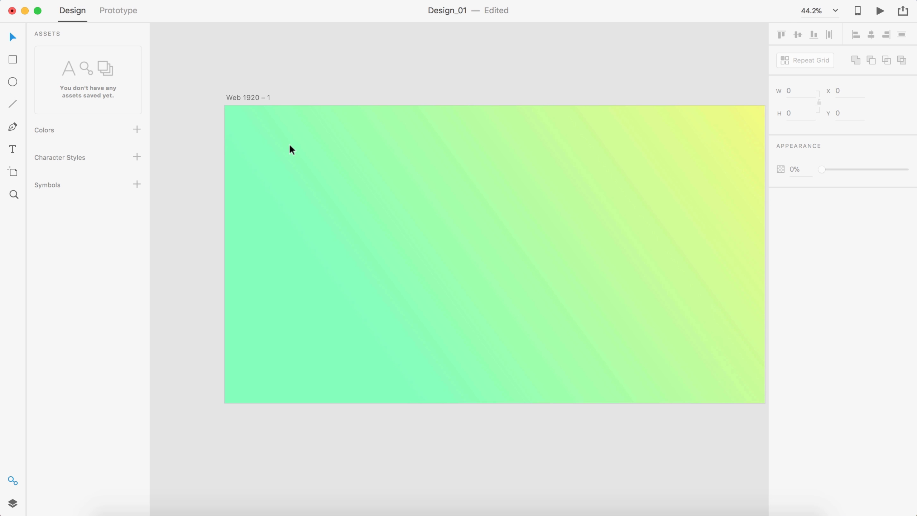
Draw a 200 by 200 square with locked proportions in the artboard's upper left corner
{"action": "scroll", "coordinate": [291, 149], "scroll_direction": "up", "scroll_amount": 3}
{"action": "scroll", "coordinate": [289, 147], "scroll_direction": "left", "scroll_amount": 2}
{"action": "left_click", "coordinate": [10, 64]}
{"action": "mouse_move", "coordinate": [214, 95]}
{"action": "left_mouse_down"}
{"action": "mouse_move", "coordinate": [284, 163]}
{"action": "mouse_move", "coordinate": [310, 169]}
{"action": "left_mouse_up"}
{"action": "left_click", "coordinate": [819, 101]}
{"action": "left_click", "coordinate": [809, 91]}
{"action": "type", "text": "200"}
{"action": "key", "text": "Return"}
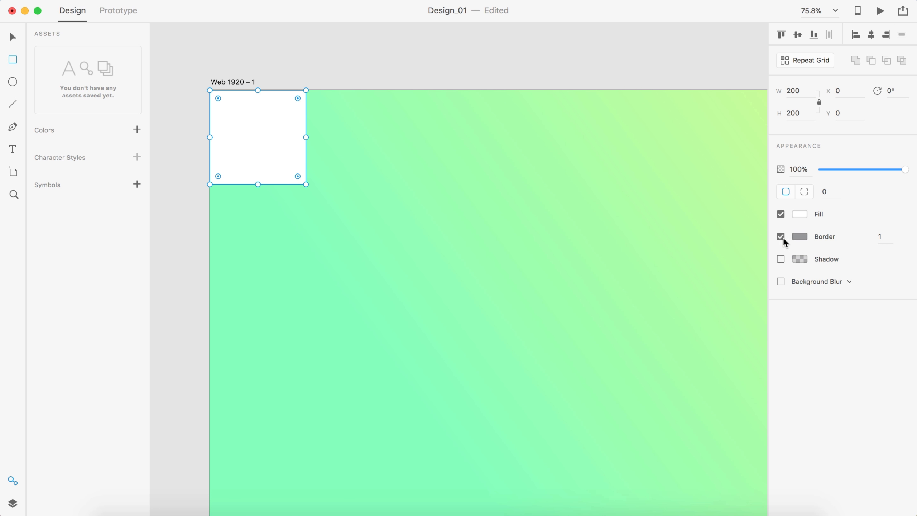
Remove the square's fill and give it a white border 4 px thick
{"action": "left_click", "coordinate": [782, 237]}
{"action": "left_click", "coordinate": [781, 214]}
{"action": "left_click", "coordinate": [781, 237]}
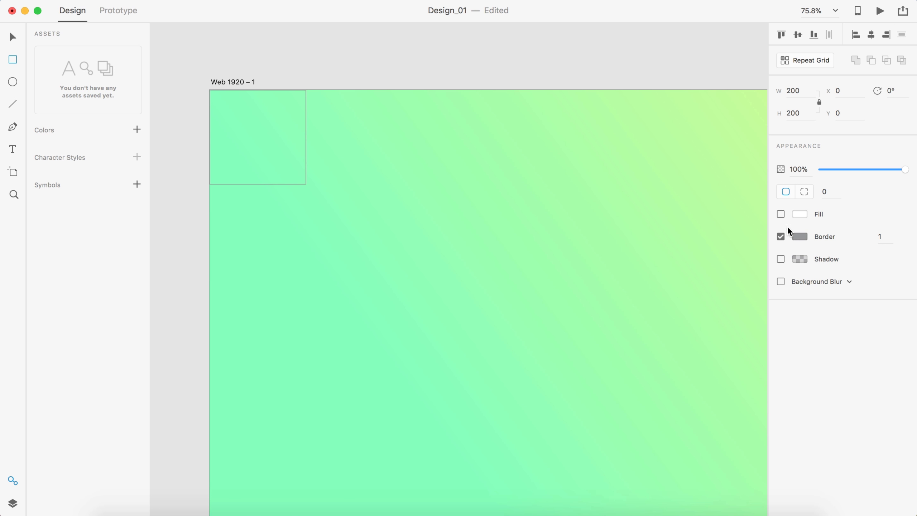
{"action": "left_click", "coordinate": [795, 235]}
{"action": "left_click_drag", "start_coordinate": [648, 199], "coordinate": [623, 137]}
{"action": "double_click", "coordinate": [881, 237]}
{"action": "type", "text": "4"}
Duplicate and resize the outlined square into concentric nested squares, and place small squares in the four corners of the outer one
{"action": "left_click", "coordinate": [12, 36]}
{"action": "scroll", "coordinate": [344, 124], "scroll_direction": "up", "scroll_amount": 5}
{"action": "scroll", "coordinate": [345, 126], "scroll_direction": "left", "scroll_amount": 2}
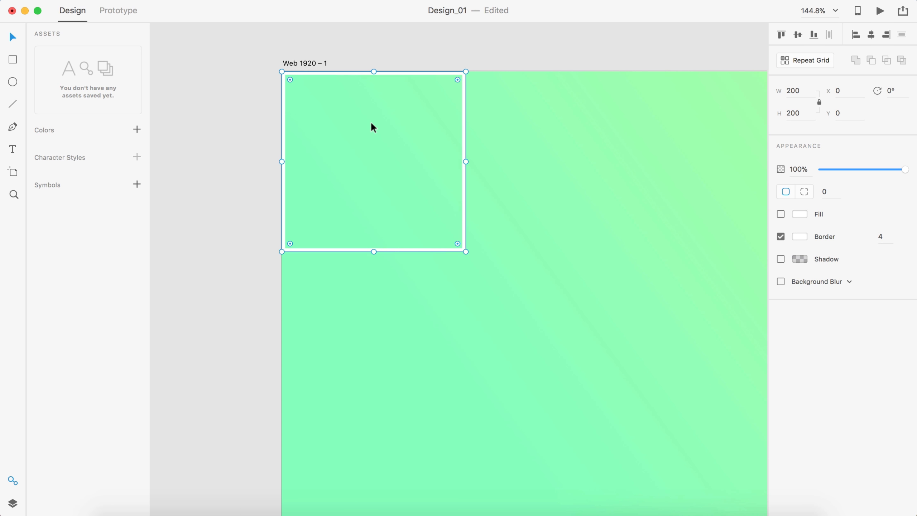
{"action": "left_click_drag", "start_coordinate": [465, 71], "coordinate": [513, 272]}
{"action": "scroll", "coordinate": [374, 159], "scroll_direction": "up", "scroll_amount": 5}
{"action": "left_click_drag", "start_coordinate": [267, 58], "coordinate": [277, 297]}
{"action": "left_click", "coordinate": [387, 378]}
{"action": "scroll", "coordinate": [387, 379], "scroll_direction": "down", "scroll_amount": 5}
{"action": "scroll", "coordinate": [387, 378], "scroll_direction": "down", "scroll_amount": 2}
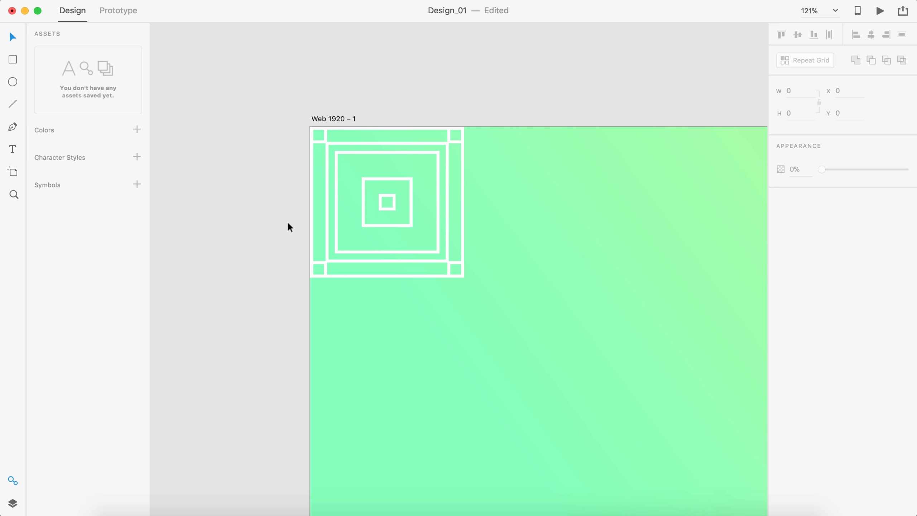
Draw a vertical line about 130 px tall near the left side of the third nested square, with a 4 px #FFFFFF border
{"action": "scroll", "coordinate": [286, 221], "scroll_direction": "up", "scroll_amount": 5}
{"action": "left_click", "coordinate": [12, 105]}
{"action": "mouse_move", "coordinate": [348, 116]}
{"action": "left_mouse_down"}
{"action": "mouse_move", "coordinate": [347, 284]}
{"action": "mouse_move", "coordinate": [361, 286]}
{"action": "left_mouse_up"}
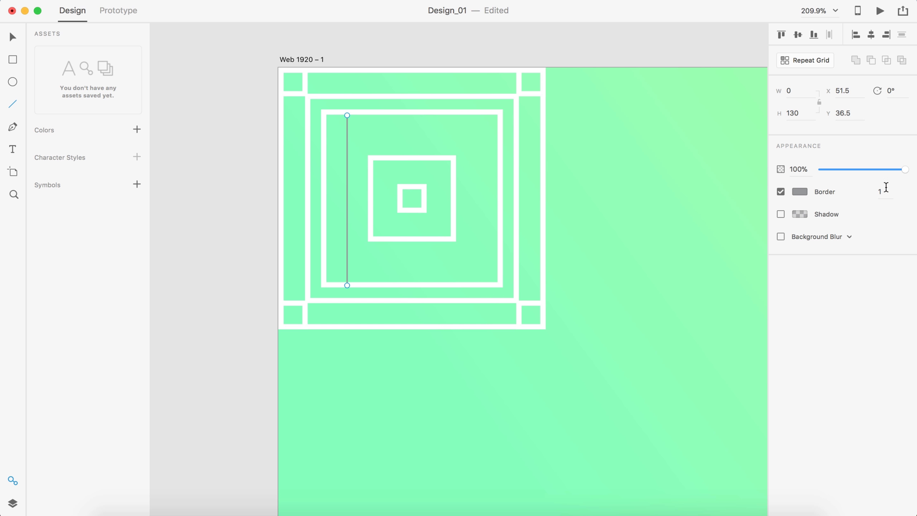
{"action": "left_click", "coordinate": [887, 188]}
{"action": "type", "text": "4"}
{"action": "key", "text": "Return"}
{"action": "left_click", "coordinate": [802, 196]}
{"action": "type", "text": "FFFFFF"}
{"action": "key", "text": "Return"}
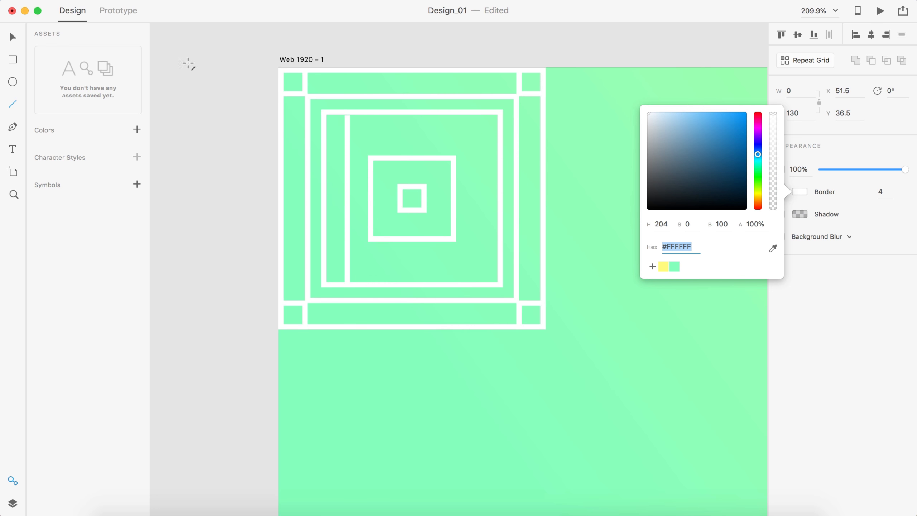
Extend the vertical line to 132 px, duplicate it near the square's right side and group the two lines
{"action": "left_click", "coordinate": [13, 37]}
{"action": "scroll", "coordinate": [377, 132], "scroll_direction": "up", "scroll_amount": 5}
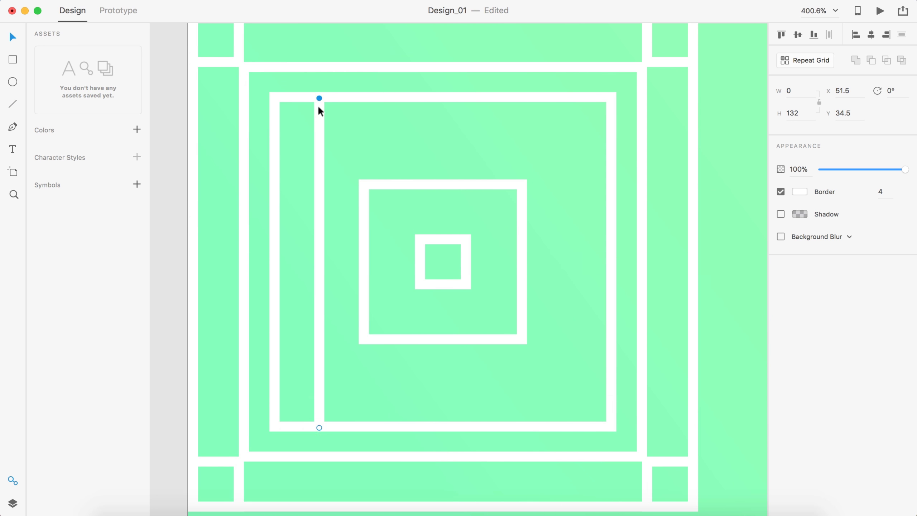
{"action": "left_click_drag", "start_coordinate": [321, 155], "coordinate": [574, 157]}
{"action": "left_click", "coordinate": [323, 204], "text": "shift"}
{"action": "key", "text": "super+g"}
{"action": "left_click_drag", "start_coordinate": [571, 216], "coordinate": [567, 216]}
{"action": "scroll", "coordinate": [454, 221], "scroll_direction": "down", "scroll_amount": 5}
{"action": "left_click", "coordinate": [656, 284]}
Draw a horizontal #FFFFFF line 4 px thick through the pattern's top band and duplicate it in the bottom band
{"action": "scroll", "coordinate": [450, 205], "scroll_direction": "up", "scroll_amount": 5}
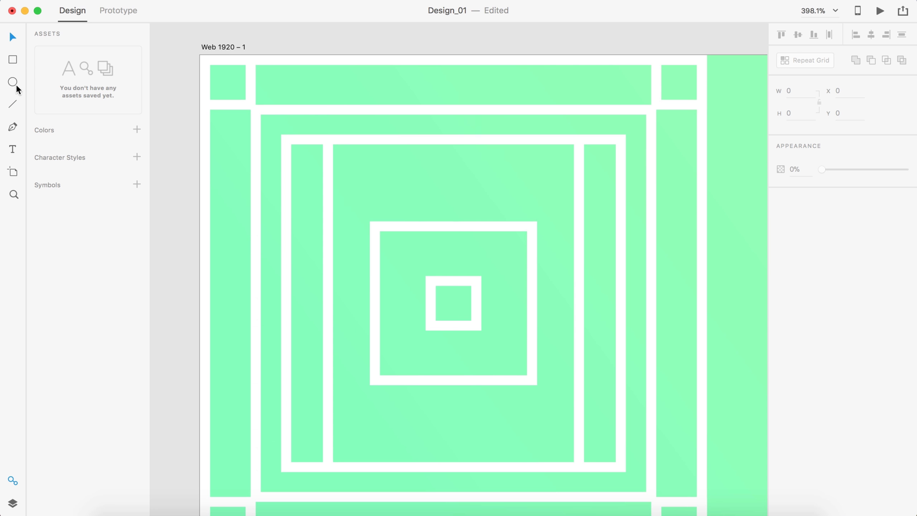
{"action": "left_click", "coordinate": [12, 104]}
{"action": "left_click_drag", "start_coordinate": [255, 84], "coordinate": [658, 84]}
{"action": "left_click", "coordinate": [880, 191]}
{"action": "type", "text": "4"}
{"action": "left_click", "coordinate": [801, 191]}
{"action": "type", "text": "FFFFFF"}
{"action": "scroll", "coordinate": [305, 39], "scroll_direction": "down", "scroll_amount": 4}
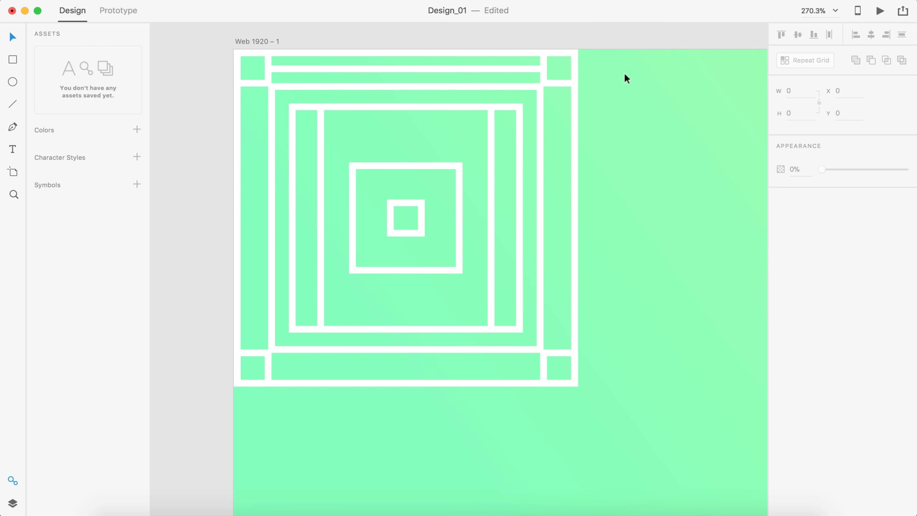
{"action": "left_click_drag", "start_coordinate": [461, 69], "coordinate": [461, 369]}
{"action": "left_click", "coordinate": [513, 425]}
Draw a short white horizontal line 4 px thick across the pattern's right band and duplicate it into a closely spaced pair
{"action": "scroll", "coordinate": [513, 424], "scroll_direction": "down", "scroll_amount": 4}
{"action": "scroll", "coordinate": [513, 421], "scroll_direction": "up", "scroll_amount": 4}
{"action": "left_click", "coordinate": [13, 105]}
{"action": "left_click_drag", "start_coordinate": [548, 181], "coordinate": [581, 181]}
{"action": "left_click", "coordinate": [797, 192]}
{"action": "left_click", "coordinate": [881, 192]}
{"action": "type", "text": "4v"}
{"action": "scroll", "coordinate": [682, 214], "scroll_direction": "up", "scroll_amount": 4}
{"action": "left_click_drag", "start_coordinate": [464, 149], "coordinate": [459, 149]}
{"action": "left_click_drag", "start_coordinate": [459, 149], "coordinate": [465, 208]}
{"action": "scroll", "coordinate": [464, 207], "scroll_direction": "down", "scroll_amount": 4}
Copy the short line pair to the left band and place vertical pairs above and below the central squares
{"action": "left_click_drag", "start_coordinate": [574, 196], "coordinate": [402, 146]}
{"action": "left_click_drag", "start_coordinate": [421, 115], "coordinate": [423, 96]}
{"action": "left_click_drag", "start_coordinate": [430, 141], "coordinate": [426, 141]}
{"action": "left_click_drag", "start_coordinate": [426, 141], "coordinate": [424, 262]}
{"action": "left_click", "coordinate": [645, 253]}
{"action": "scroll", "coordinate": [645, 253], "scroll_direction": "down", "scroll_amount": 6}
{"action": "scroll", "coordinate": [594, 210], "scroll_direction": "right", "scroll_amount": 6}
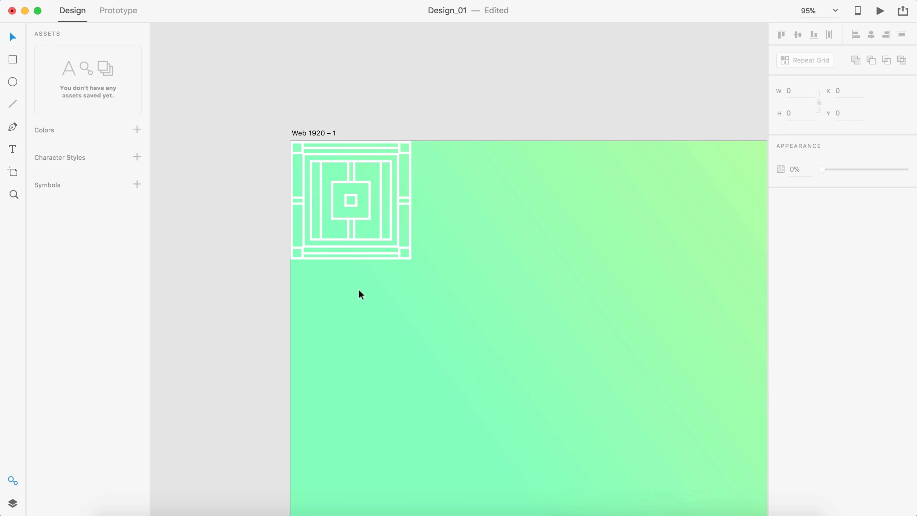
{"action": "scroll", "coordinate": [373, 263], "scroll_direction": "up", "scroll_amount": 5}
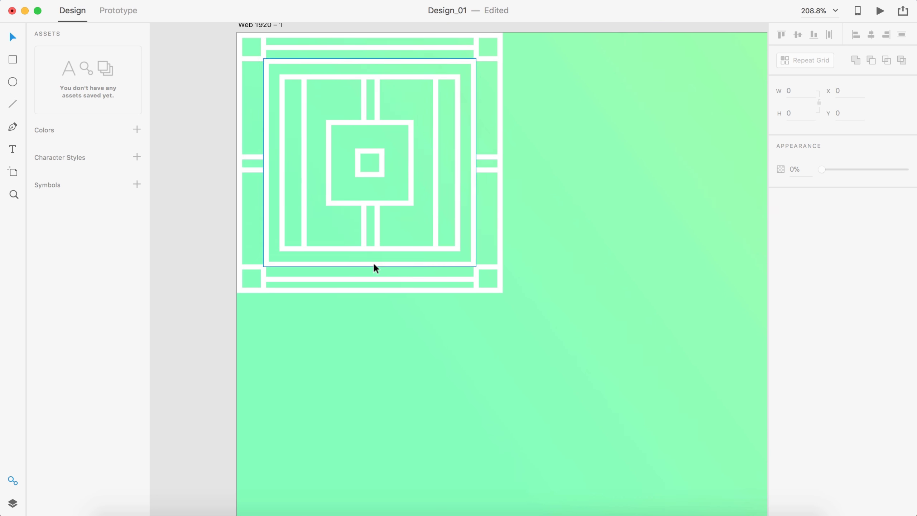
{"action": "scroll", "coordinate": [373, 263], "scroll_direction": "down", "scroll_amount": 2}
{"action": "scroll", "coordinate": [404, 128], "scroll_direction": "up", "scroll_amount": 4}
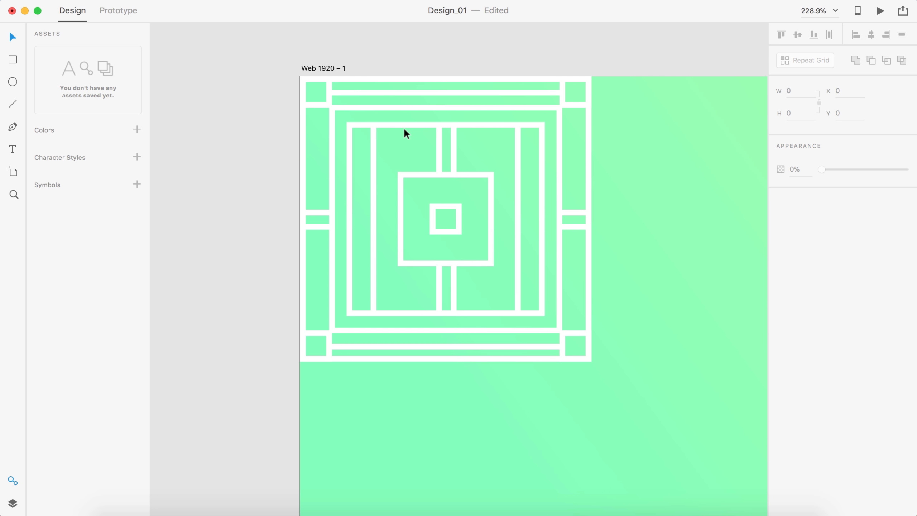
{"action": "scroll", "coordinate": [633, 187], "scroll_direction": "down", "scroll_amount": 3}
{"action": "scroll", "coordinate": [510, 210], "scroll_direction": "down", "scroll_amount": 2}
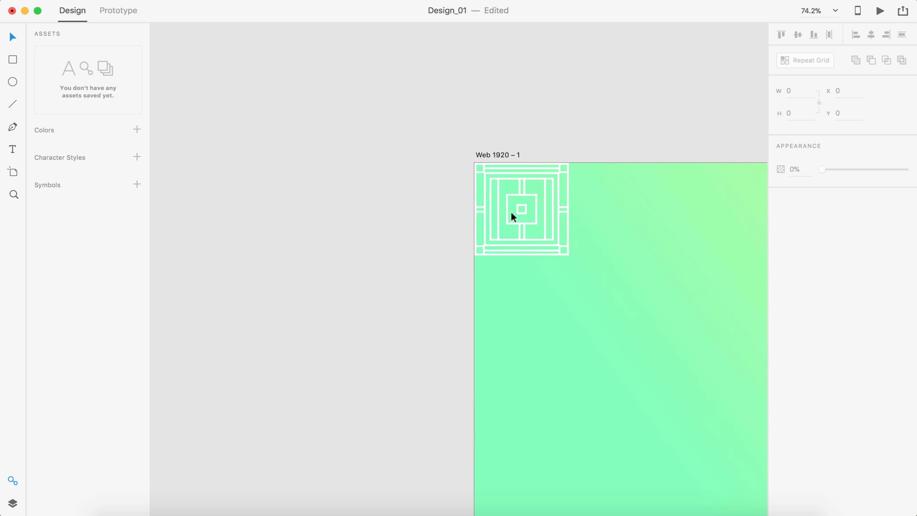
Turn the whole square pattern into a repeat grid and extend it across the full 1920 by 1080 artboard
{"action": "scroll", "coordinate": [512, 214], "scroll_direction": "right", "scroll_amount": 5}
{"action": "left_click_drag", "start_coordinate": [478, 286], "coordinate": [261, 94]}
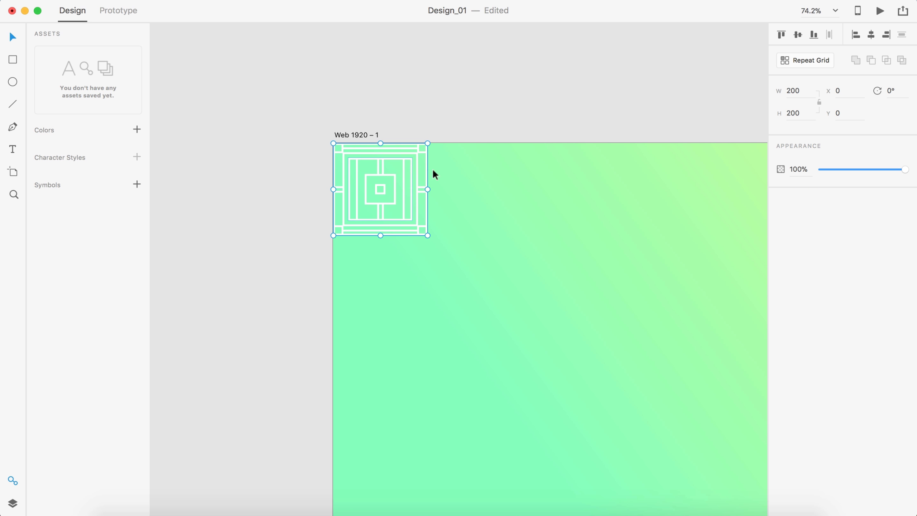
{"action": "left_click", "coordinate": [807, 58]}
{"action": "scroll", "coordinate": [546, 183], "scroll_direction": "down", "scroll_amount": 3}
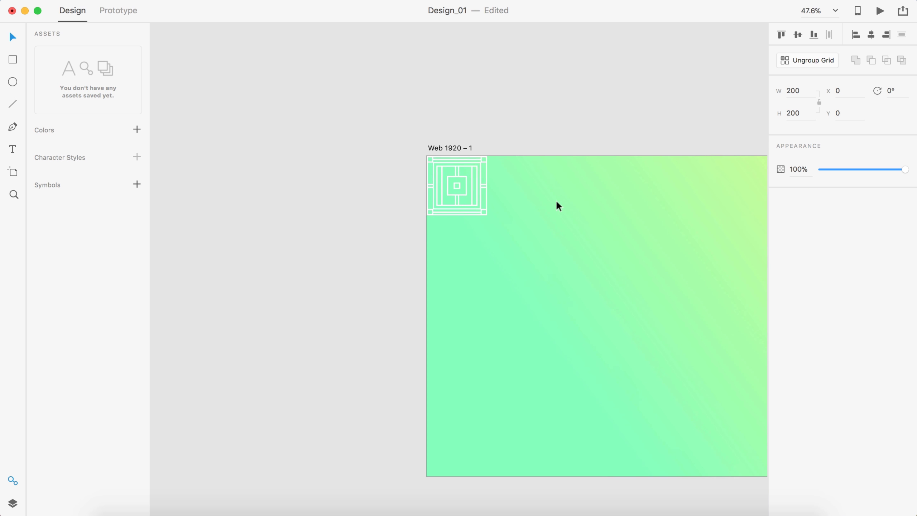
{"action": "scroll", "coordinate": [559, 329], "scroll_direction": "down", "scroll_amount": 3}
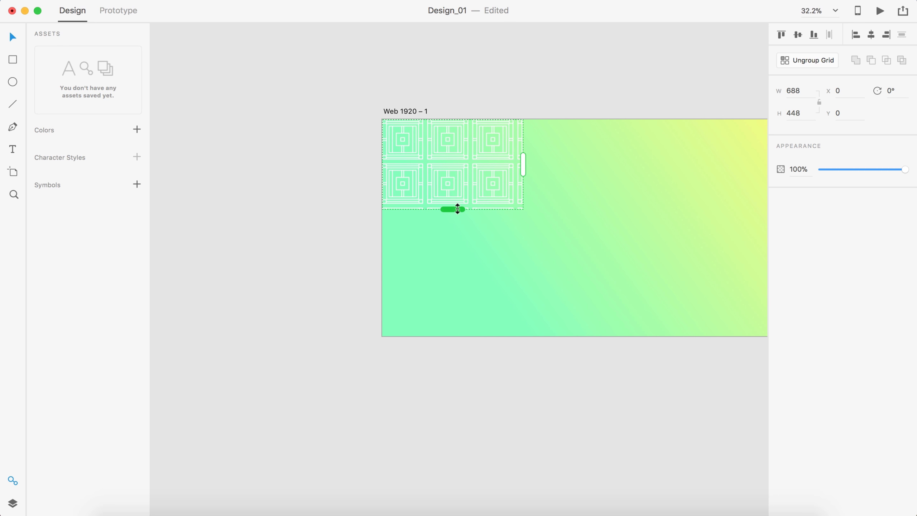
{"action": "left_click_drag", "start_coordinate": [458, 209], "coordinate": [455, 336]}
{"action": "scroll", "coordinate": [454, 335], "scroll_direction": "right", "scroll_amount": 5}
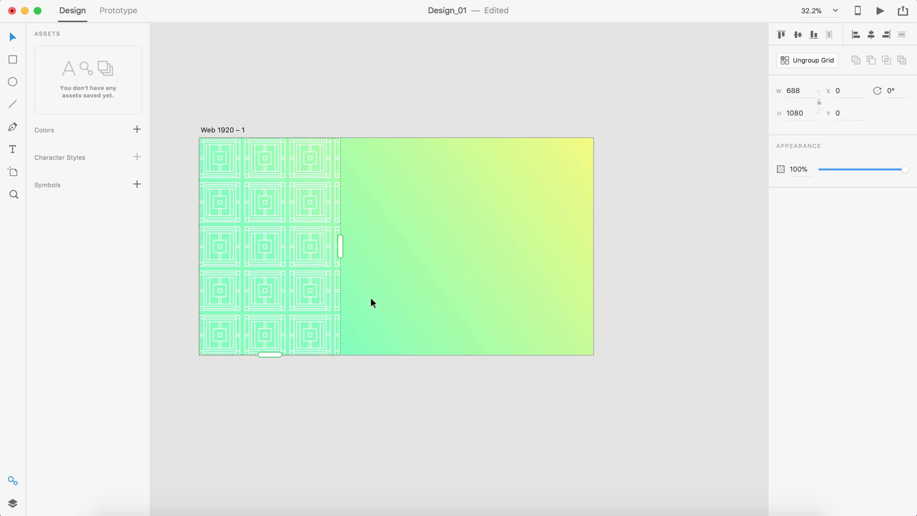
{"action": "left_click_drag", "start_coordinate": [338, 246], "coordinate": [594, 246]}
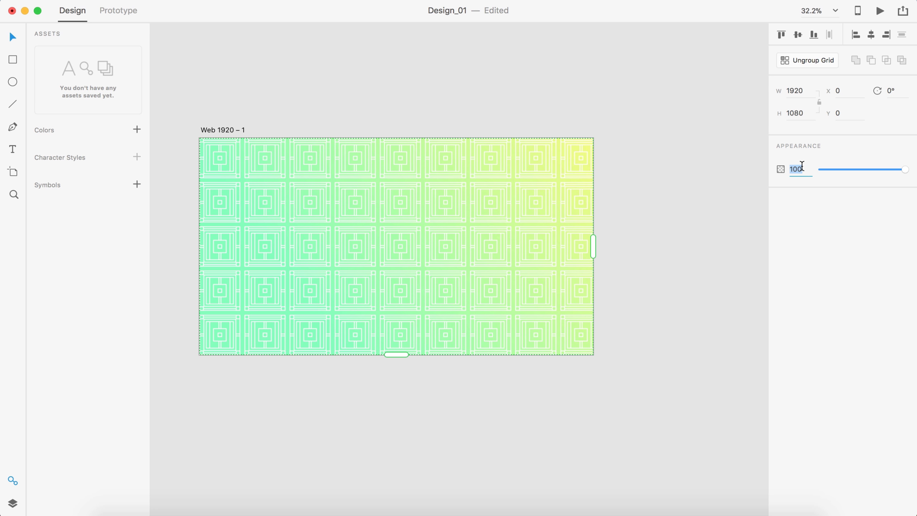
Lower the repeat grid's opacity to 50% and reduce it further for a faint background pattern
{"action": "type", "text": "50"}
{"action": "key", "text": "Return"}
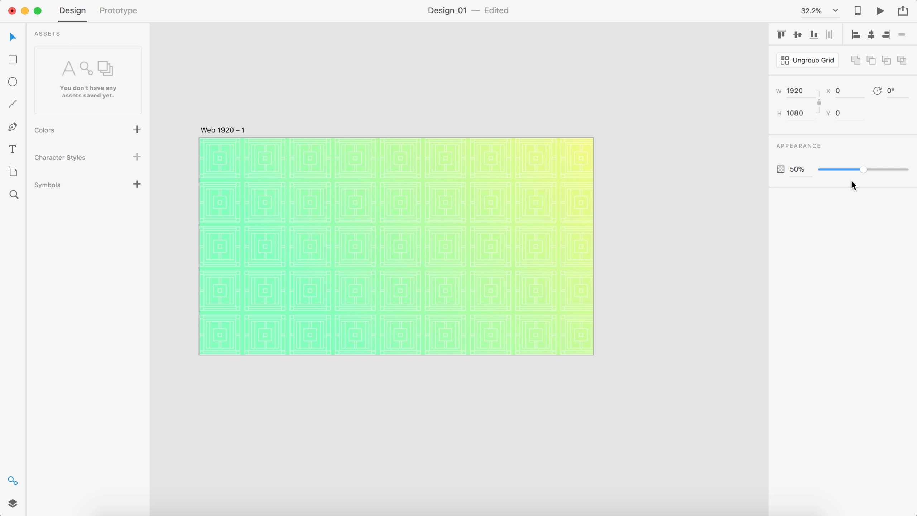
{"action": "left_click_drag", "start_coordinate": [861, 169], "coordinate": [839, 170]}
{"action": "scroll", "coordinate": [685, 238], "scroll_direction": "down", "scroll_amount": 3}
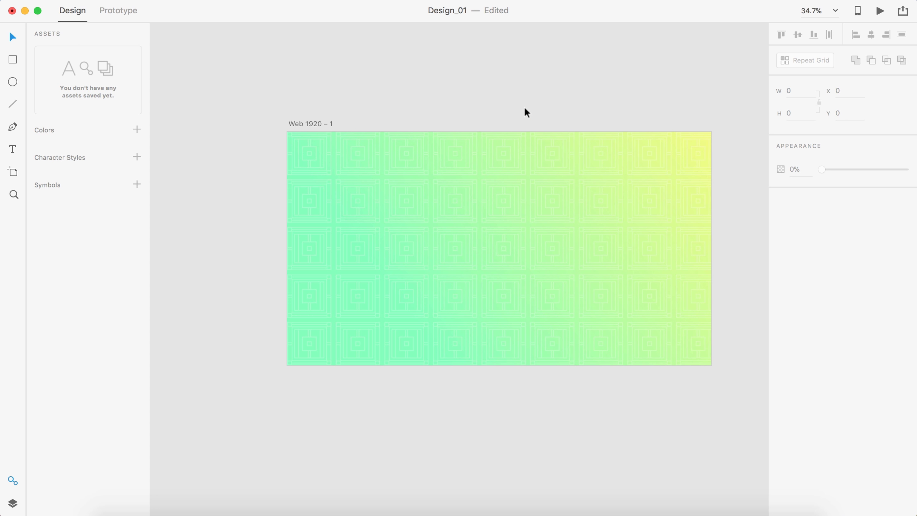
Rename the artboard as 01
{"action": "double_click", "coordinate": [294, 123]}
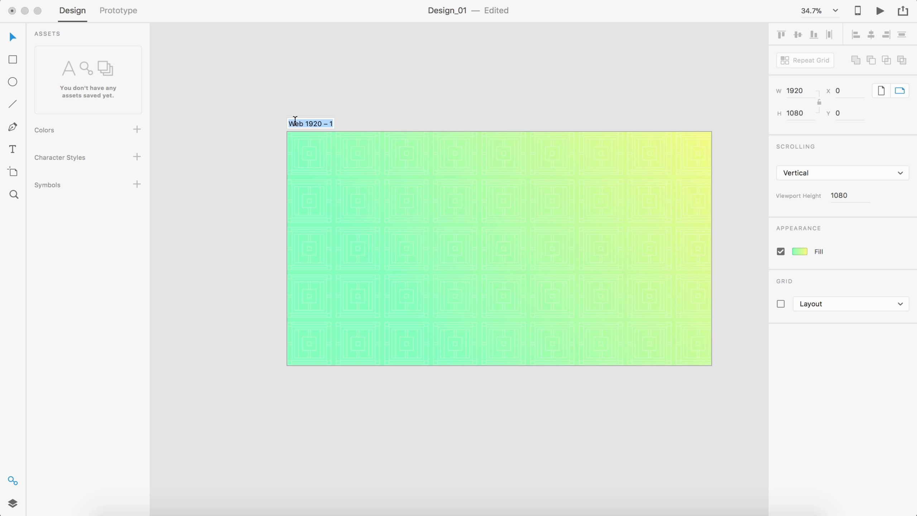
{"action": "type", "text": "01"}
{"action": "key", "text": "Return"}
{"action": "left_click", "coordinate": [384, 85]}
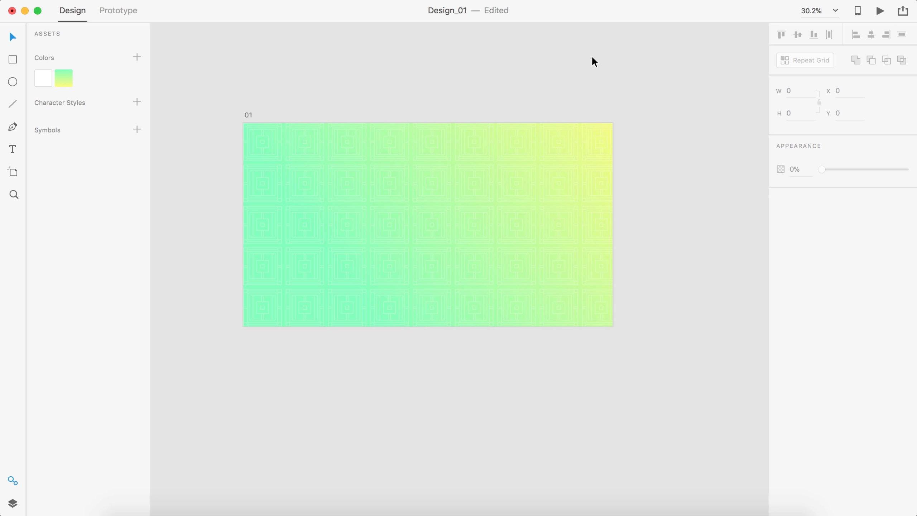
Add an iPhone X artboard beside the web artboard and rename it as 02
{"action": "key", "text": "a"}
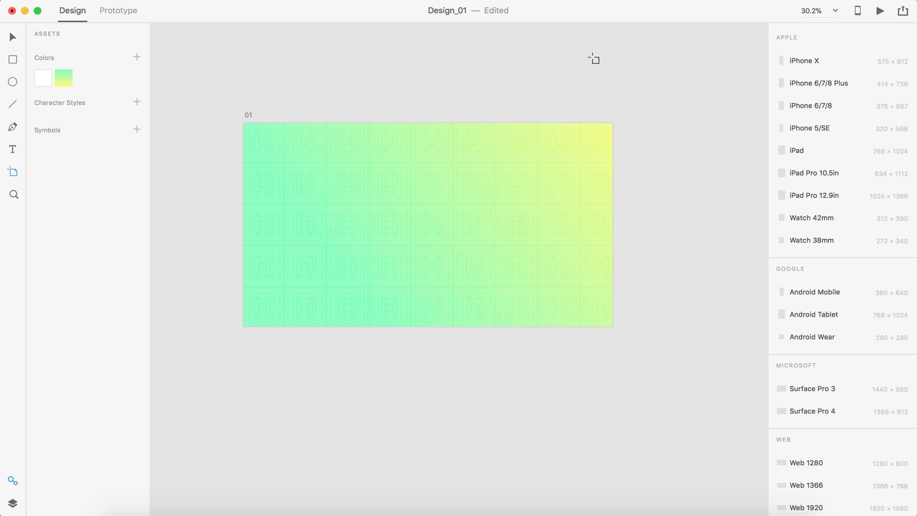
{"action": "left_click", "coordinate": [810, 61]}
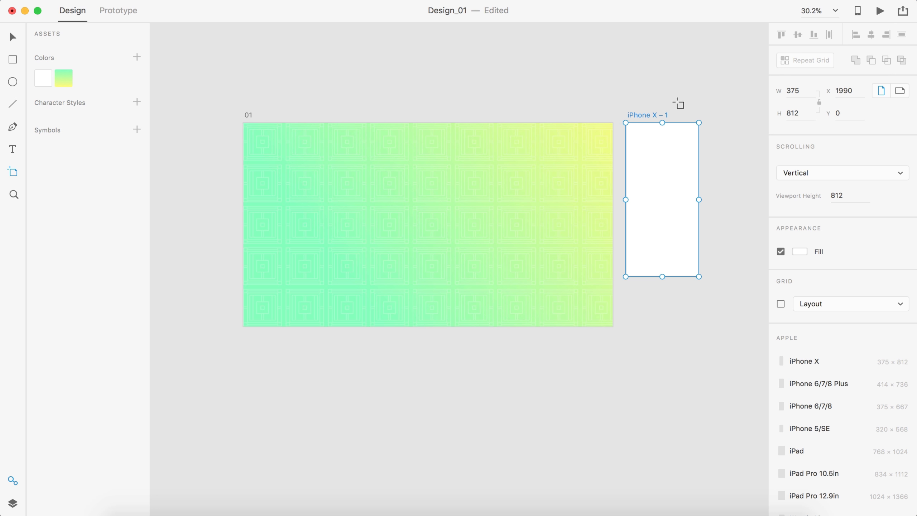
{"action": "key", "text": "Escape"}
{"action": "left_click", "coordinate": [647, 113]}
{"action": "double_click", "coordinate": [648, 115]}
{"action": "type", "text": "02"}
{"action": "key", "text": "Return"}
Copy the repeat grid pattern from artboard 01 to the empty canvas beyond artboard 02 and set its opacity to 100%
{"action": "left_click", "coordinate": [296, 159]}
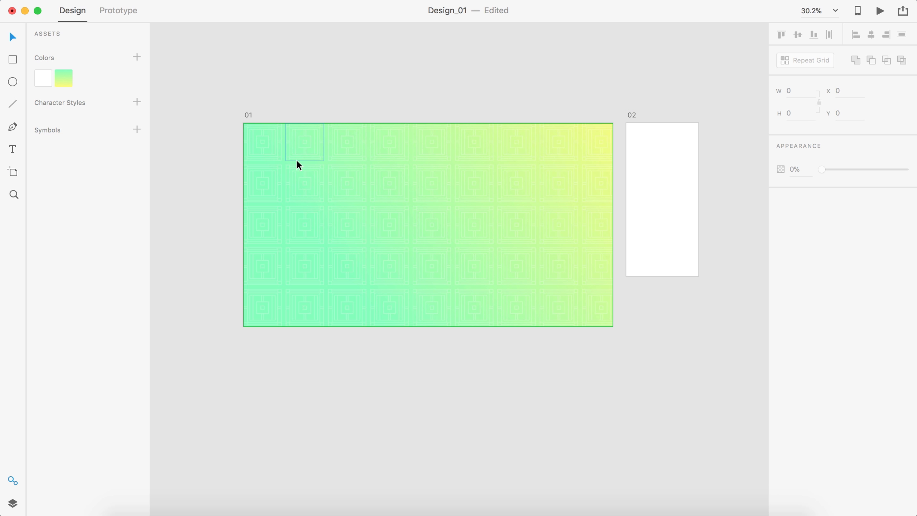
{"action": "left_click_drag", "start_coordinate": [367, 168], "coordinate": [712, 214]}
{"action": "scroll", "coordinate": [712, 214], "scroll_direction": "right", "scroll_amount": 6}
{"action": "left_click_drag", "start_coordinate": [540, 228], "coordinate": [568, 139]}
{"action": "key", "text": "super+z"}
{"action": "left_click_drag", "start_coordinate": [482, 229], "coordinate": [507, 167]}
{"action": "left_click_drag", "start_coordinate": [842, 170], "coordinate": [912, 167]}
Delete the surplus tiles from the copied pattern, keeping a single square tile beside artboard 02
{"action": "left_click", "coordinate": [670, 65]}
{"action": "scroll", "coordinate": [670, 65], "scroll_direction": "right", "scroll_amount": 3}
{"action": "scroll", "coordinate": [671, 65], "scroll_direction": "down", "scroll_amount": 4}
{"action": "left_click", "coordinate": [578, 145]}
{"action": "left_click_drag", "start_coordinate": [686, 295], "coordinate": [454, 121]}
{"action": "key", "text": "Delete"}
{"action": "left_click_drag", "start_coordinate": [488, 271], "coordinate": [432, 178]}
{"action": "key", "text": "Delete"}
{"action": "scroll", "coordinate": [445, 122], "scroll_direction": "up", "scroll_amount": 5}
{"action": "scroll", "coordinate": [445, 121], "scroll_direction": "up", "scroll_amount": 4}
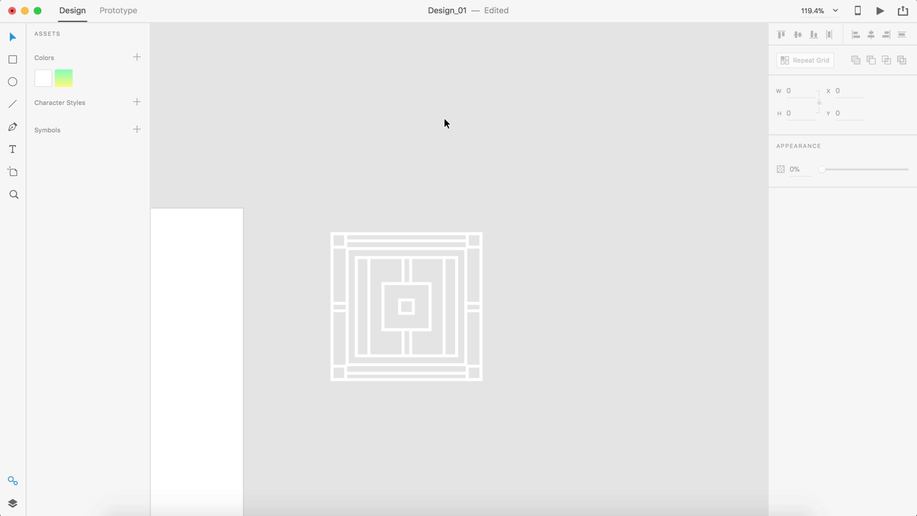
Set the border width of all the tile's squares and frames to 1
{"action": "scroll", "coordinate": [445, 123], "scroll_direction": "left", "scroll_amount": 5}
{"action": "left_click_drag", "start_coordinate": [496, 262], "coordinate": [445, 233]}
{"action": "scroll", "coordinate": [445, 234], "scroll_direction": "up", "scroll_amount": 4}
{"action": "left_click", "coordinate": [612, 307]}
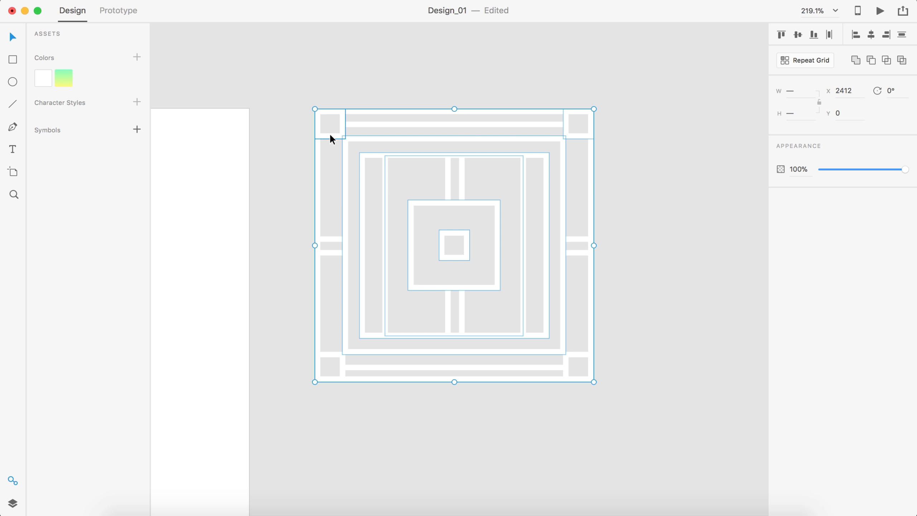
{"action": "left_click", "coordinate": [566, 362], "text": "shift"}
{"action": "left_click", "coordinate": [524, 297], "text": "shift"}
{"action": "left_click", "coordinate": [885, 237]}
{"action": "type", "text": "1"}
{"action": "key", "text": "Return"}
{"action": "left_click", "coordinate": [632, 284]}
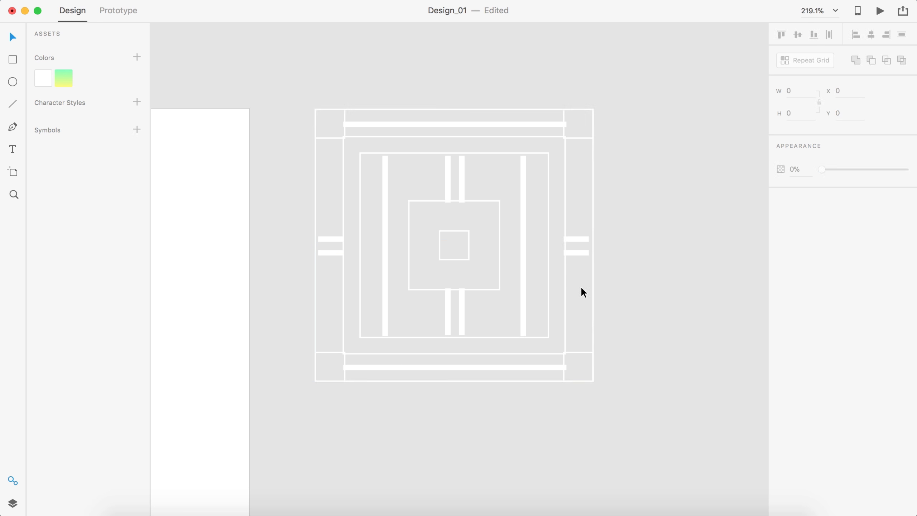
Ungroup the short line pairs at both sides of the tile and set their border width to 1
{"action": "left_click", "coordinate": [578, 252]}
{"action": "left_click", "coordinate": [329, 252], "text": "shift"}
{"action": "key", "text": "super+shift+g"}
{"action": "left_click", "coordinate": [882, 192]}
{"action": "type", "text": "1"}
Set the border width of the tile's long horizontal and vertical lines to 1
{"action": "left_click", "coordinate": [551, 125]}
{"action": "left_click", "coordinate": [528, 367], "text": "shift"}
{"action": "left_click", "coordinate": [523, 306], "text": "shift"}
{"action": "key", "text": "super+shift+g"}
{"action": "type", "text": "2"}
{"action": "key", "text": "Return"}
Set the border width of the vertical line pairs above and below the central square to 1
{"action": "left_click", "coordinate": [462, 182]}
{"action": "left_click", "coordinate": [462, 310], "text": "shift"}
{"action": "key", "text": "super+shift+g"}
{"action": "left_click", "coordinate": [883, 193]}
{"action": "type", "text": "2"}
{"action": "left_click", "coordinate": [500, 180]}
Lengthen the vertical line pair above the central square so it reaches the surrounding frame
{"action": "scroll", "coordinate": [500, 181], "scroll_direction": "up", "scroll_amount": 2}
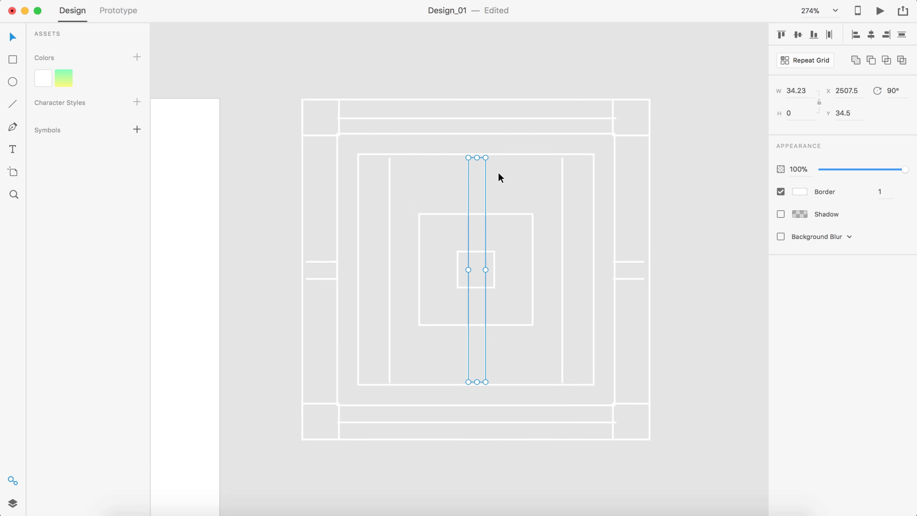
{"action": "left_click", "coordinate": [471, 197]}
{"action": "scroll", "coordinate": [477, 158], "scroll_direction": "up", "scroll_amount": 5}
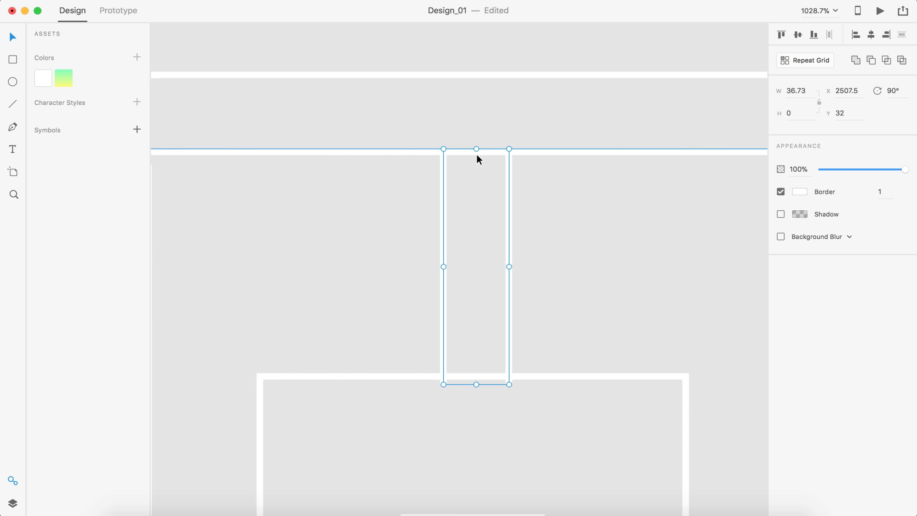
{"action": "scroll", "coordinate": [491, 217], "scroll_direction": "down", "scroll_amount": 5}
{"action": "left_click", "coordinate": [438, 219]}
{"action": "scroll", "coordinate": [467, 186], "scroll_direction": "down", "scroll_amount": 2}
{"action": "scroll", "coordinate": [455, 89], "scroll_direction": "up", "scroll_amount": 5}
Extend the short side line pairs so their ends meet the adjoining frame lines
{"action": "left_click_drag", "start_coordinate": [589, 202], "coordinate": [507, 289]}
{"action": "left_click", "coordinate": [505, 261], "text": "shift"}
{"action": "left_click_drag", "start_coordinate": [484, 217], "coordinate": [492, 218]}
{"action": "left_click_drag", "start_coordinate": [528, 248], "coordinate": [541, 248]}
{"action": "left_click", "coordinate": [588, 250]}
{"action": "scroll", "coordinate": [587, 249], "scroll_direction": "down", "scroll_amount": 6}
{"action": "left_click", "coordinate": [519, 313]}
{"action": "scroll", "coordinate": [519, 312], "scroll_direction": "up", "scroll_amount": 5}
{"action": "scroll", "coordinate": [493, 227], "scroll_direction": "down", "scroll_amount": 5}
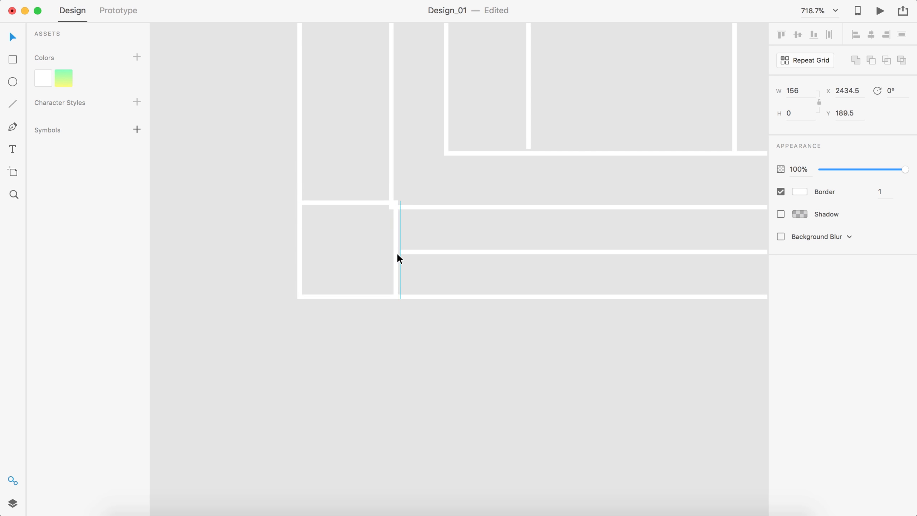
Adjust the ends of the tile's vertical lines so they close the gaps to the inner frame
{"action": "left_click", "coordinate": [495, 83]}
{"action": "left_click_drag", "start_coordinate": [495, 46], "coordinate": [496, 43]}
{"action": "left_click", "coordinate": [502, 253]}
{"action": "scroll", "coordinate": [502, 258], "scroll_direction": "up", "scroll_amount": 5}
{"action": "left_click", "coordinate": [490, 305]}
{"action": "left_click_drag", "start_coordinate": [489, 340], "coordinate": [529, 356]}
{"action": "scroll", "coordinate": [513, 329], "scroll_direction": "right", "scroll_amount": 8}
{"action": "scroll", "coordinate": [533, 319], "scroll_direction": "up", "scroll_amount": 4}
{"action": "left_click", "coordinate": [530, 339]}
{"action": "scroll", "coordinate": [529, 356], "scroll_direction": "up", "scroll_amount": 10}
{"action": "left_click_drag", "start_coordinate": [559, 313], "coordinate": [559, 301]}
Align the edges of the inner frame and the corner squares where they meet
{"action": "scroll", "coordinate": [556, 302], "scroll_direction": "down", "scroll_amount": 8}
{"action": "left_click", "coordinate": [458, 196]}
{"action": "scroll", "coordinate": [335, 199], "scroll_direction": "up", "scroll_amount": 4}
{"action": "left_click", "coordinate": [336, 200]}
{"action": "scroll", "coordinate": [359, 202], "scroll_direction": "down", "scroll_amount": 5}
{"action": "scroll", "coordinate": [358, 203], "scroll_direction": "up", "scroll_amount": 5}
{"action": "left_click", "coordinate": [464, 313]}
{"action": "scroll", "coordinate": [466, 311], "scroll_direction": "right", "scroll_amount": 10}
{"action": "left_click", "coordinate": [521, 207]}
{"action": "left_click_drag", "start_coordinate": [520, 189], "coordinate": [524, 194]}
{"action": "scroll", "coordinate": [524, 295], "scroll_direction": "down", "scroll_amount": 4}
{"action": "left_click", "coordinate": [518, 273]}
{"action": "left_click_drag", "start_coordinate": [505, 276], "coordinate": [508, 273]}
{"action": "left_click", "coordinate": [672, 281]}
{"action": "scroll", "coordinate": [672, 281], "scroll_direction": "left", "scroll_amount": 10}
{"action": "left_click", "coordinate": [589, 260]}
{"action": "left_click_drag", "start_coordinate": [593, 272], "coordinate": [590, 268]}
Shorten the upper horizontal line so it ends at the edge of the upper-right corner square
{"action": "scroll", "coordinate": [501, 244], "scroll_direction": "right", "scroll_amount": 10}
{"action": "left_click", "coordinate": [325, 227]}
{"action": "scroll", "coordinate": [311, 227], "scroll_direction": "up", "scroll_amount": 5}
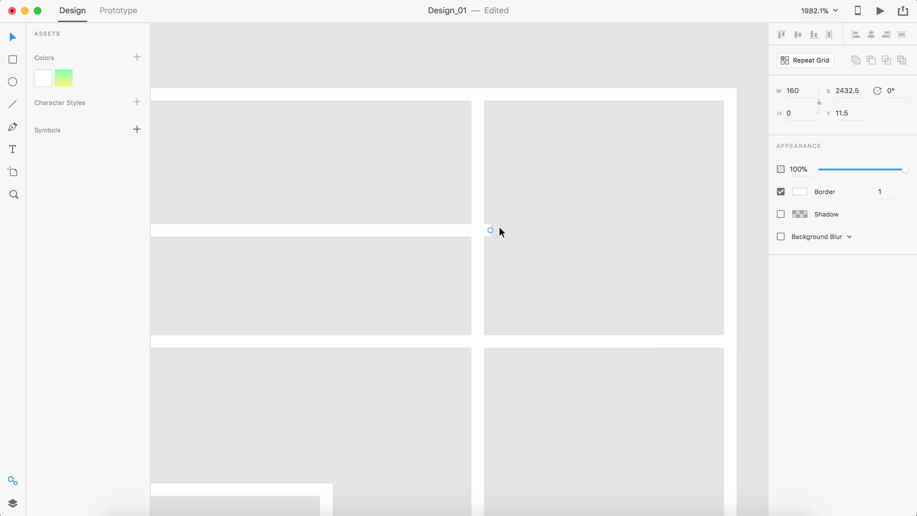
{"action": "left_click_drag", "start_coordinate": [491, 231], "coordinate": [477, 230]}
{"action": "scroll", "coordinate": [477, 231], "scroll_direction": "down", "scroll_amount": 10}
{"action": "scroll", "coordinate": [477, 233], "scroll_direction": "left", "scroll_amount": 10}
{"action": "left_click", "coordinate": [466, 288]}
{"action": "left_click", "coordinate": [283, 250]}
Group all parts of the tile and scale the group down proportionally to about 75 by 75
{"action": "scroll", "coordinate": [282, 259], "scroll_direction": "down", "scroll_amount": 8}
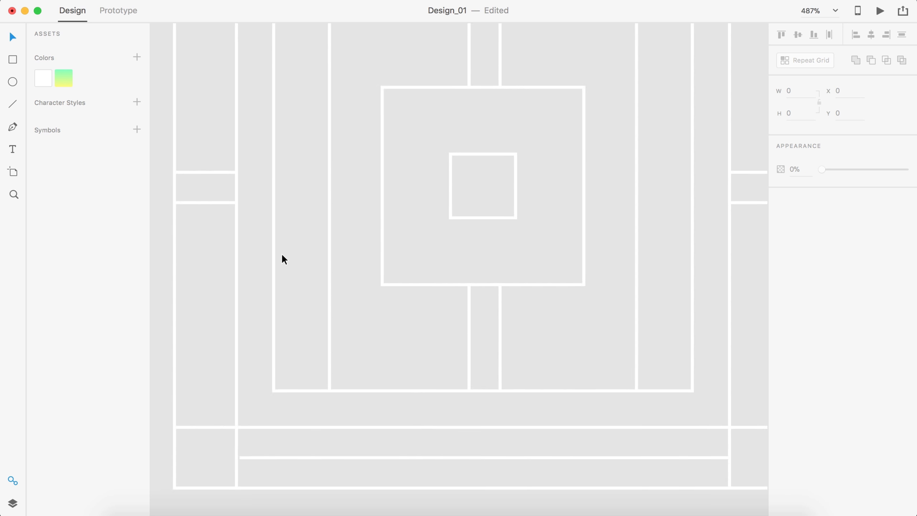
{"action": "left_click_drag", "start_coordinate": [627, 419], "coordinate": [280, 68]}
{"action": "key", "text": "super+g"}
{"action": "left_click", "coordinate": [793, 90]}
{"action": "type", "text": "5"}
{"action": "key", "text": "Tab"}
{"action": "type", "text": "0.5"}
{"action": "left_click", "coordinate": [787, 90]}
{"action": "type", "text": "50"}
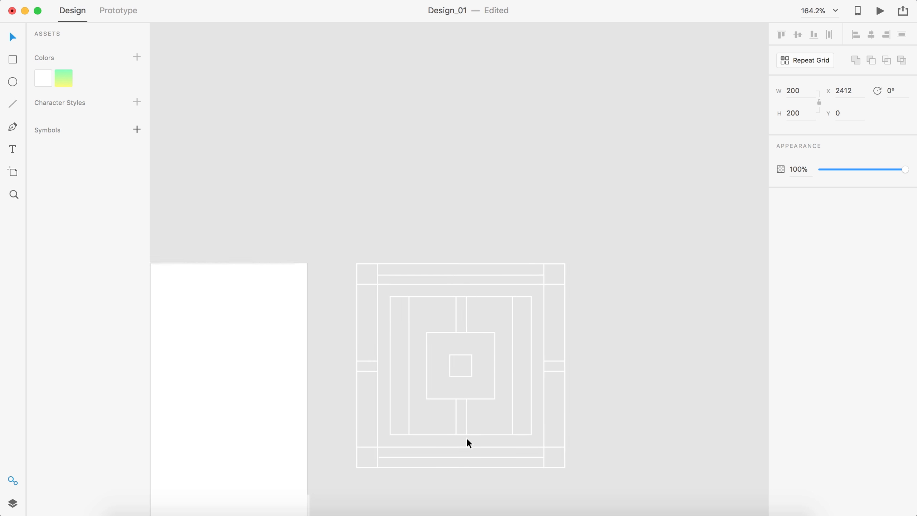
{"action": "scroll", "coordinate": [419, 257], "scroll_direction": "down", "scroll_amount": 3}
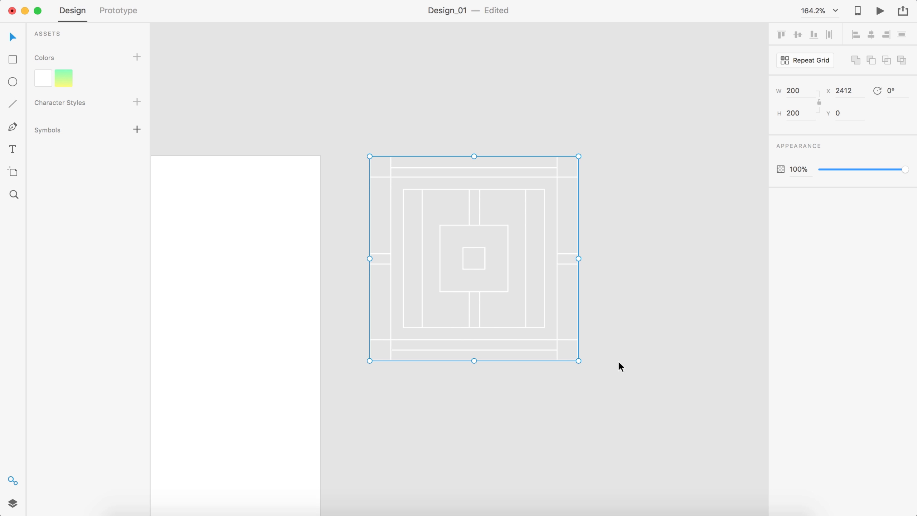
{"action": "left_click_drag", "start_coordinate": [579, 360], "coordinate": [448, 238]}
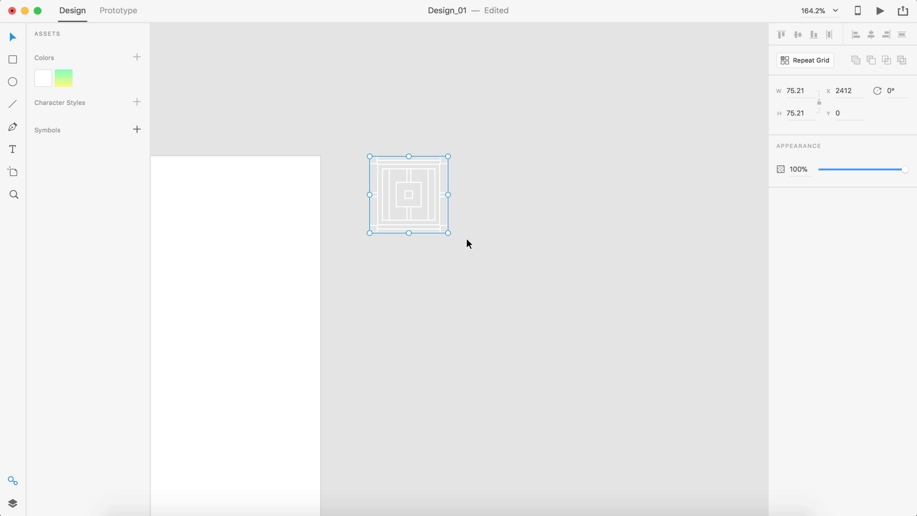
{"action": "left_click", "coordinate": [502, 213]}
Fill artboard 02 with the saved green-to-yellow gradient
{"action": "scroll", "coordinate": [501, 213], "scroll_direction": "left", "scroll_amount": 10}
{"action": "scroll", "coordinate": [504, 214], "scroll_direction": "right", "scroll_amount": 7}
{"action": "scroll", "coordinate": [504, 214], "scroll_direction": "down", "scroll_amount": 1}
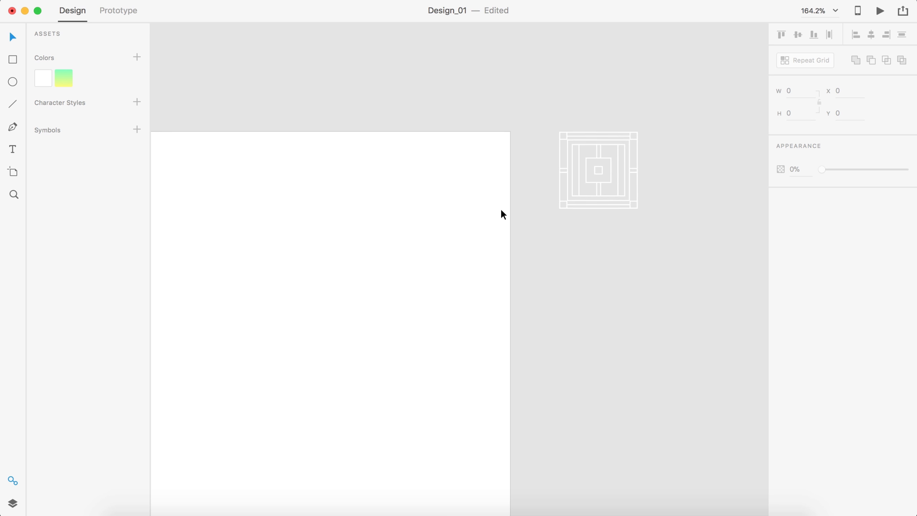
{"action": "scroll", "coordinate": [504, 215], "scroll_direction": "down", "scroll_amount": 5}
{"action": "scroll", "coordinate": [481, 266], "scroll_direction": "down", "scroll_amount": 6}
{"action": "scroll", "coordinate": [481, 266], "scroll_direction": "left", "scroll_amount": 3}
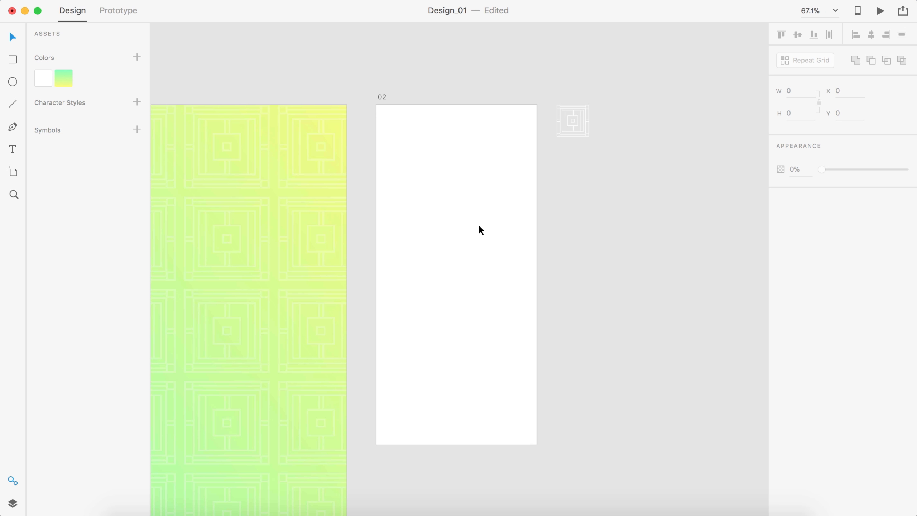
{"action": "left_click", "coordinate": [480, 226]}
{"action": "left_click", "coordinate": [62, 84]}
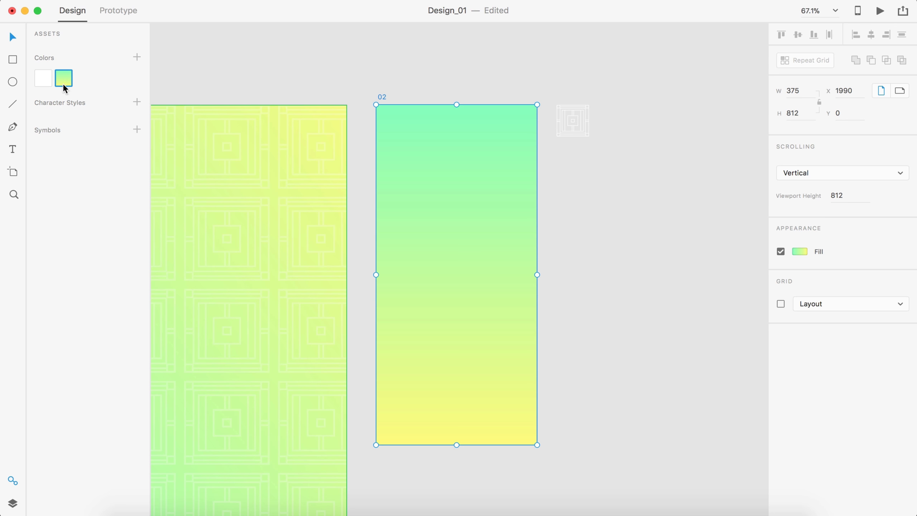
Redirect artboard 02's gradient diagonally, from green near the centre to yellow beyond the upper-right corner
{"action": "left_click", "coordinate": [796, 253]}
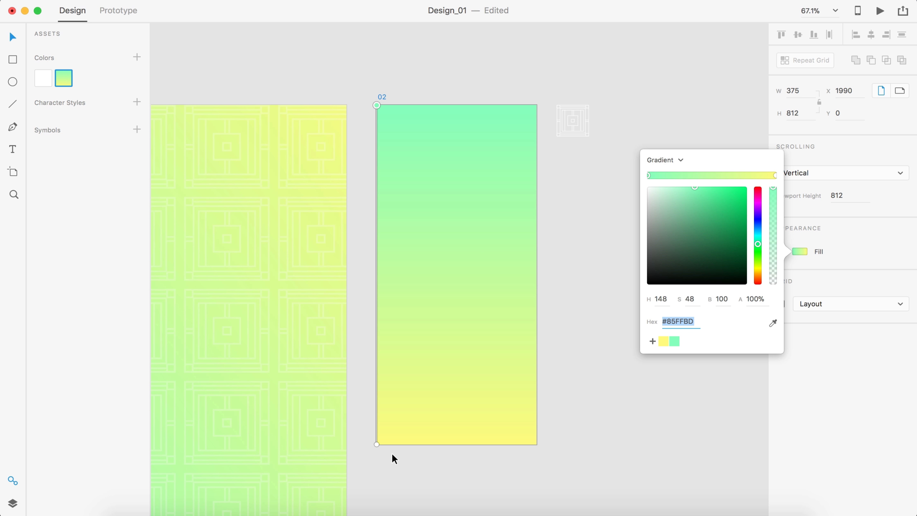
{"action": "left_click_drag", "start_coordinate": [377, 444], "coordinate": [540, 105]}
{"action": "left_click_drag", "start_coordinate": [378, 105], "coordinate": [466, 286]}
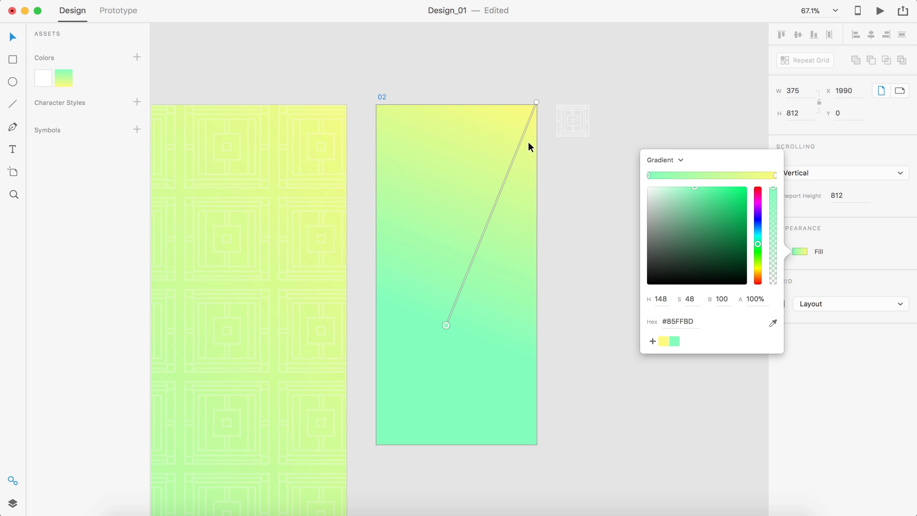
{"action": "left_click_drag", "start_coordinate": [538, 103], "coordinate": [556, 53]}
{"action": "left_click", "coordinate": [574, 210]}
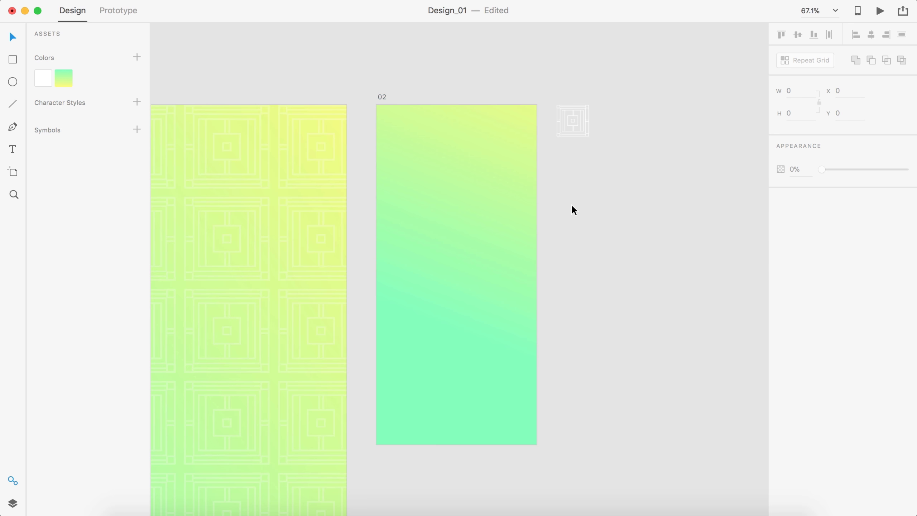
Place the small tile at X 0, Y 0 on artboard 02 and turn it into a repeat grid about 340 by 198
{"action": "scroll", "coordinate": [553, 197], "scroll_direction": "left", "scroll_amount": 1}
{"action": "left_click_drag", "start_coordinate": [584, 130], "coordinate": [401, 131]}
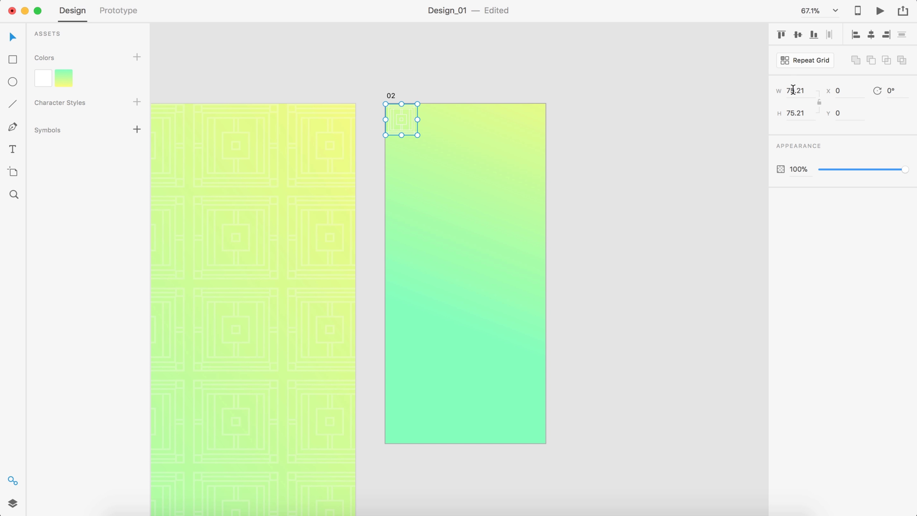
{"action": "left_click", "coordinate": [805, 67]}
{"action": "left_click_drag", "start_coordinate": [416, 119], "coordinate": [531, 120]}
{"action": "left_click_drag", "start_coordinate": [456, 160], "coordinate": [456, 187]}
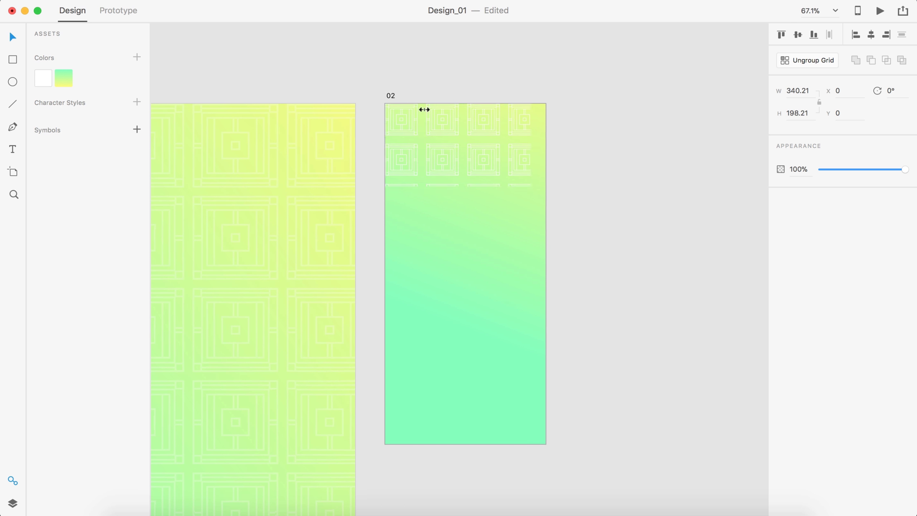
Tighten the horizontal and vertical gaps between the tiles of the repeat grid on artboard 02
{"action": "scroll", "coordinate": [424, 109], "scroll_direction": "up", "scroll_amount": 5}
{"action": "left_click_drag", "start_coordinate": [421, 138], "coordinate": [407, 139]}
{"action": "left_click_drag", "start_coordinate": [372, 201], "coordinate": [372, 190]}
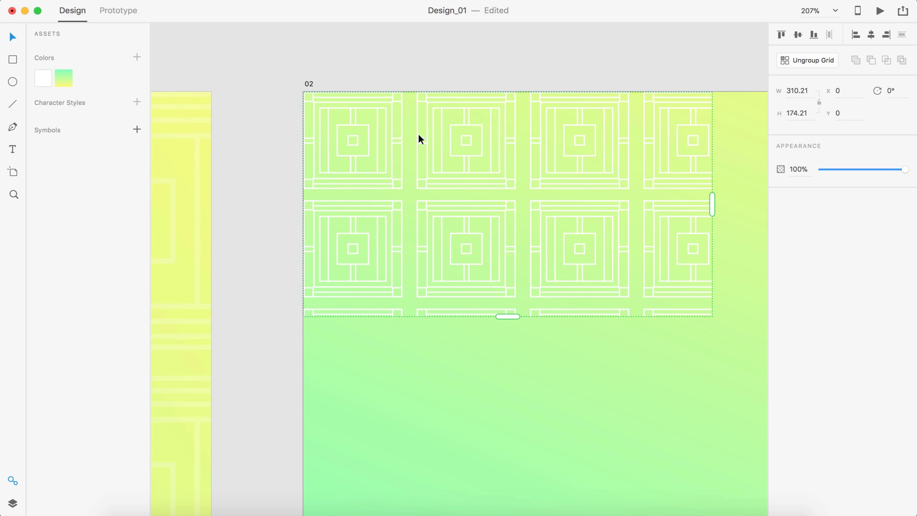
{"action": "left_click_drag", "start_coordinate": [414, 139], "coordinate": [410, 137]}
{"action": "scroll", "coordinate": [530, 186], "scroll_direction": "down", "scroll_amount": 10}
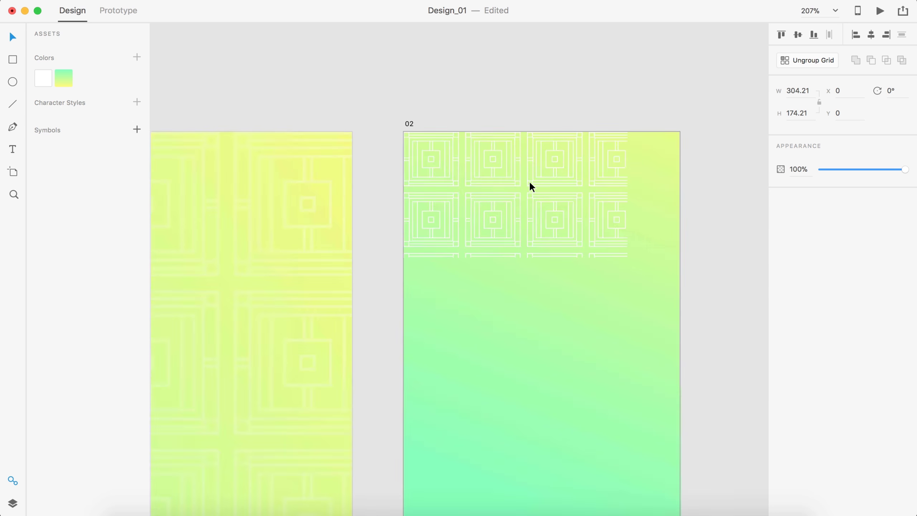
Extend the repeat grid to cover the whole of artboard 02, about 375 by 812
{"action": "left_click_drag", "start_coordinate": [597, 194], "coordinate": [633, 190]}
{"action": "scroll", "coordinate": [628, 183], "scroll_direction": "down", "scroll_amount": 5}
{"action": "left_click_drag", "start_coordinate": [517, 53], "coordinate": [530, 369]}
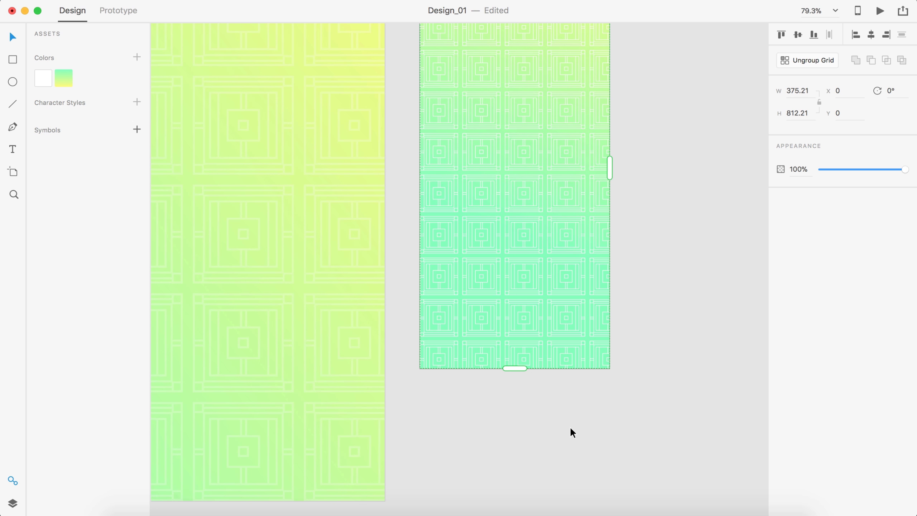
Lower the opacity of artboard 02's repeat grid for a very faint background pattern
{"action": "scroll", "coordinate": [572, 432], "scroll_direction": "down", "scroll_amount": 5}
{"action": "scroll", "coordinate": [571, 432], "scroll_direction": "down", "scroll_amount": 1}
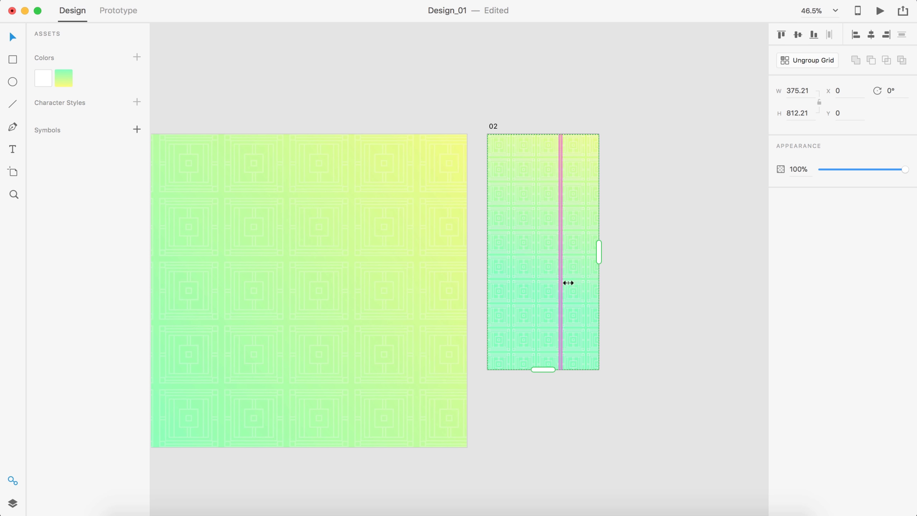
{"action": "key", "text": "Return"}
{"action": "left_click", "coordinate": [637, 198]}
Look over the patterned web artboard and compare it with mobile artboards 02, 03 and 04
{"action": "scroll", "coordinate": [637, 199], "scroll_direction": "up", "scroll_amount": 8}
{"action": "scroll", "coordinate": [638, 199], "scroll_direction": "left", "scroll_amount": 3}
{"action": "scroll", "coordinate": [639, 203], "scroll_direction": "down", "scroll_amount": 5}
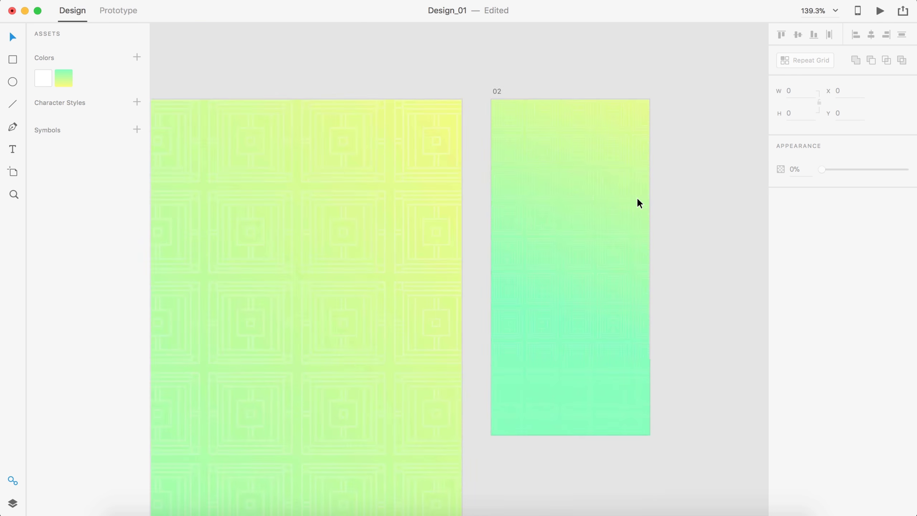
{"action": "scroll", "coordinate": [639, 203], "scroll_direction": "left", "scroll_amount": 3}
{"action": "scroll", "coordinate": [511, 171], "scroll_direction": "right", "scroll_amount": 2}
{"action": "scroll", "coordinate": [509, 168], "scroll_direction": "right", "scroll_amount": 2}
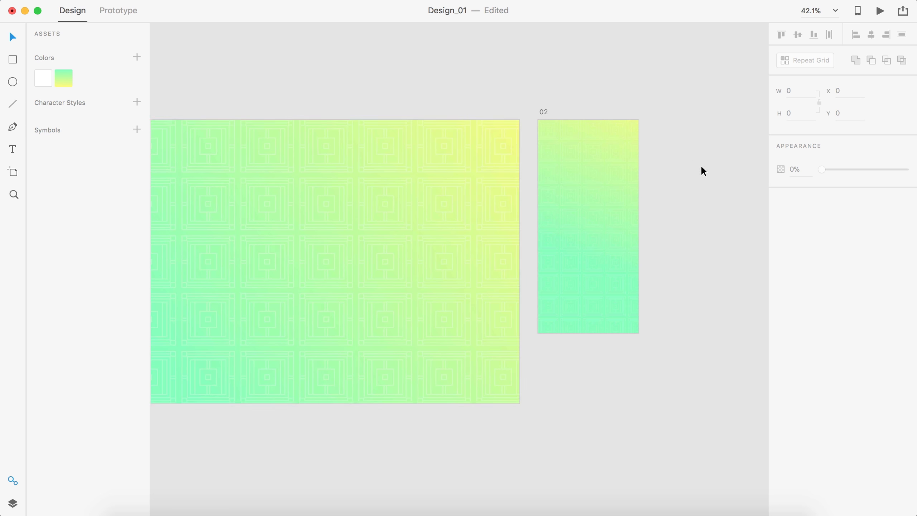
{"action": "scroll", "coordinate": [524, 47], "scroll_direction": "left", "scroll_amount": 4}
{"action": "scroll", "coordinate": [524, 47], "scroll_direction": "down", "scroll_amount": 1}
{"action": "scroll", "coordinate": [523, 45], "scroll_direction": "right", "scroll_amount": 8}
{"action": "scroll", "coordinate": [524, 47], "scroll_direction": "right", "scroll_amount": 2}
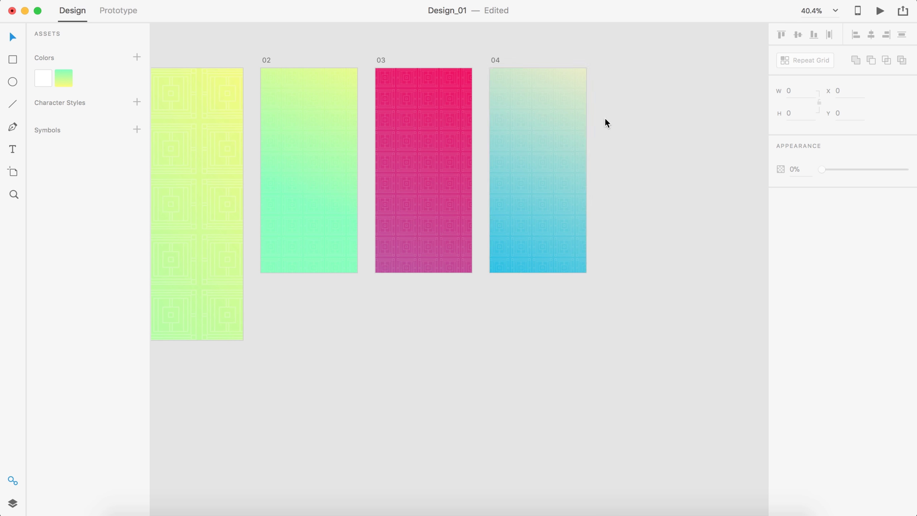
{"action": "scroll", "coordinate": [590, 127], "scroll_direction": "left", "scroll_amount": 5}
{"action": "scroll", "coordinate": [659, 186], "scroll_direction": "left", "scroll_amount": 3}
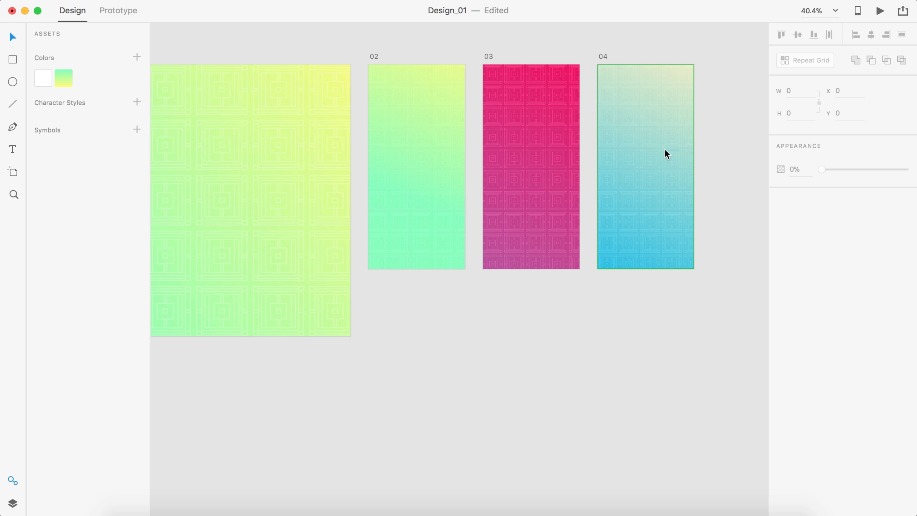
{"action": "scroll", "coordinate": [695, 176], "scroll_direction": "left", "scroll_amount": 3}
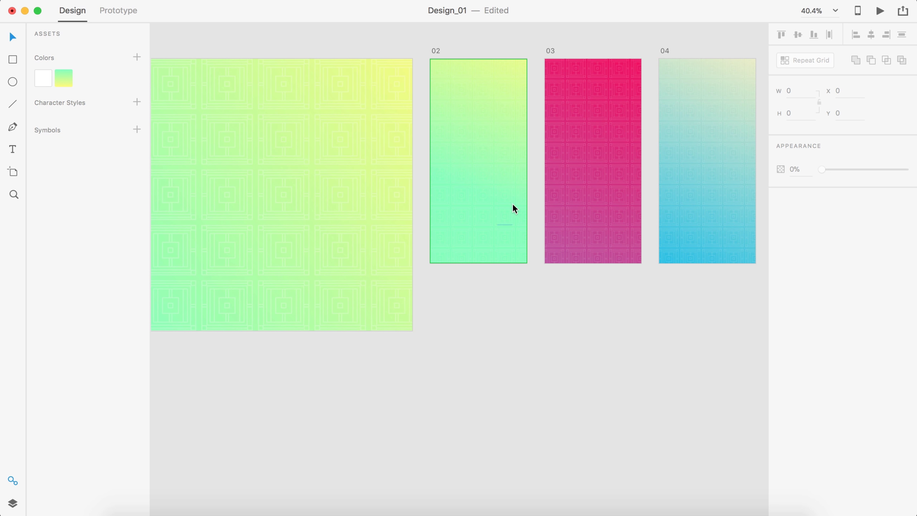
{"action": "scroll", "coordinate": [496, 117], "scroll_direction": "left", "scroll_amount": 3}
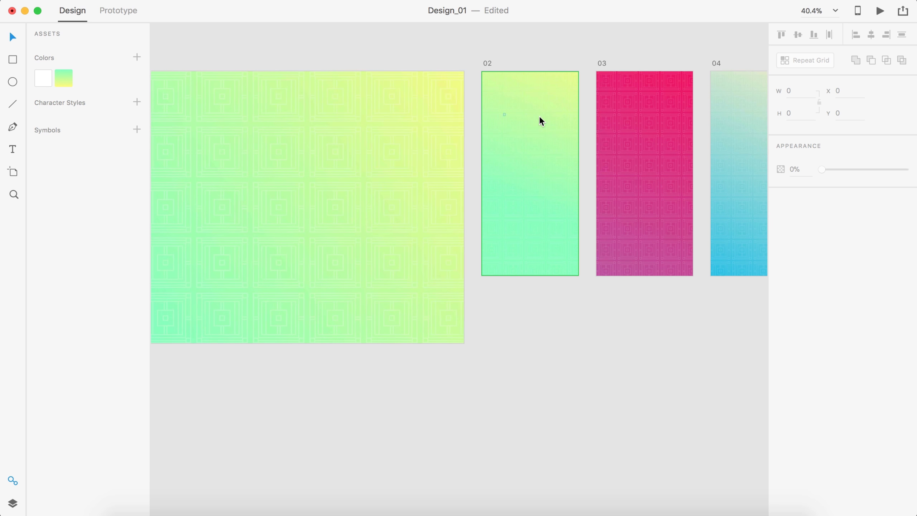
Place the image of the two iPhone X lock-screen mockups on web artboard 01 and move it over the artboard so both phones show
{"action": "scroll", "coordinate": [569, 192], "scroll_direction": "down", "scroll_amount": 3}
{"action": "scroll", "coordinate": [569, 193], "scroll_direction": "left", "scroll_amount": 5}
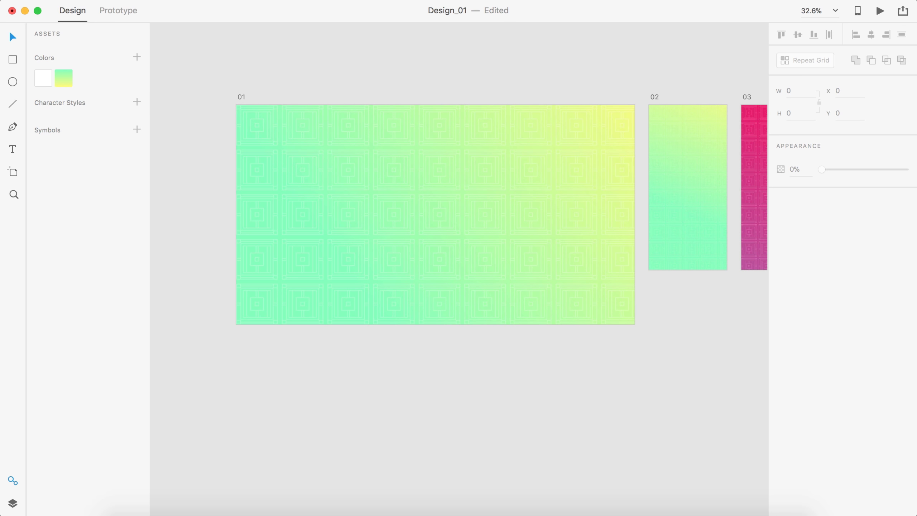
{"action": "left_click_drag", "start_coordinate": [404, 208], "coordinate": [404, 209]}
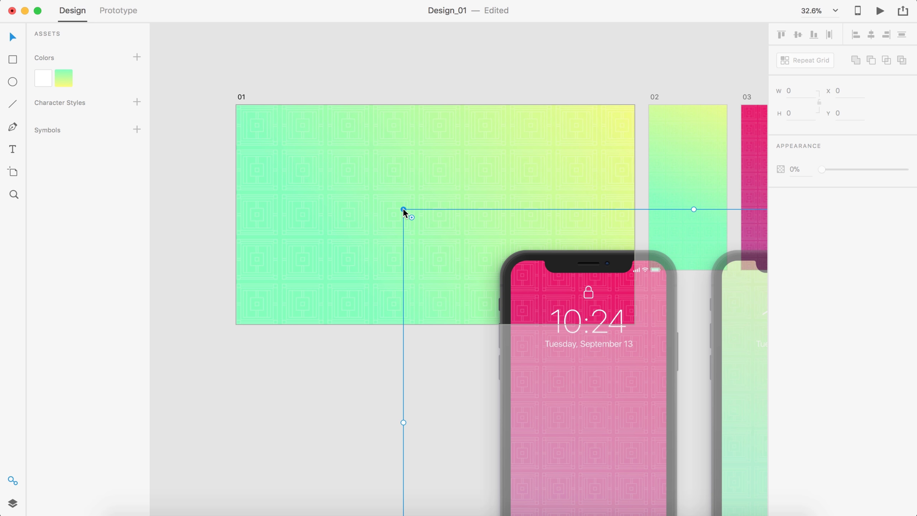
{"action": "left_click_drag", "start_coordinate": [581, 301], "coordinate": [334, 150]}
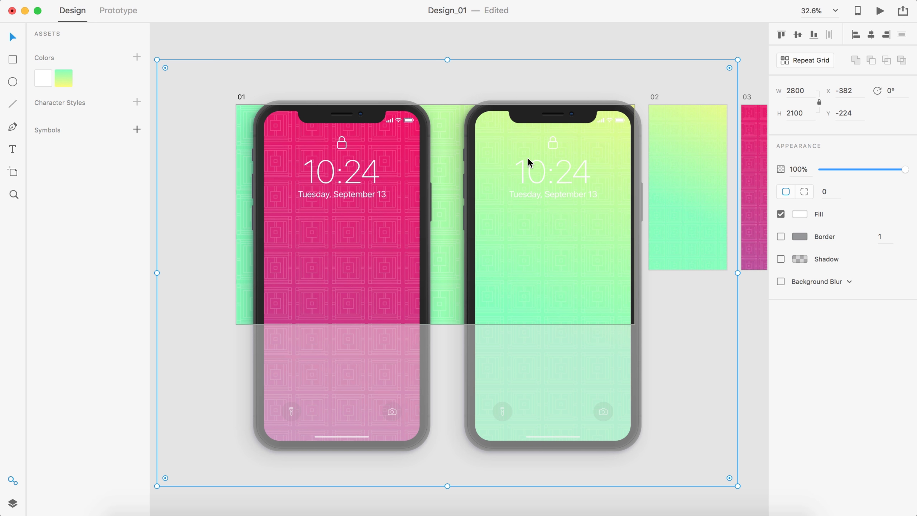
Scale the iPhone mockup image down proportionally to about 1310 by 982 on artboard 01
{"action": "scroll", "coordinate": [529, 160], "scroll_direction": "down", "scroll_amount": 5}
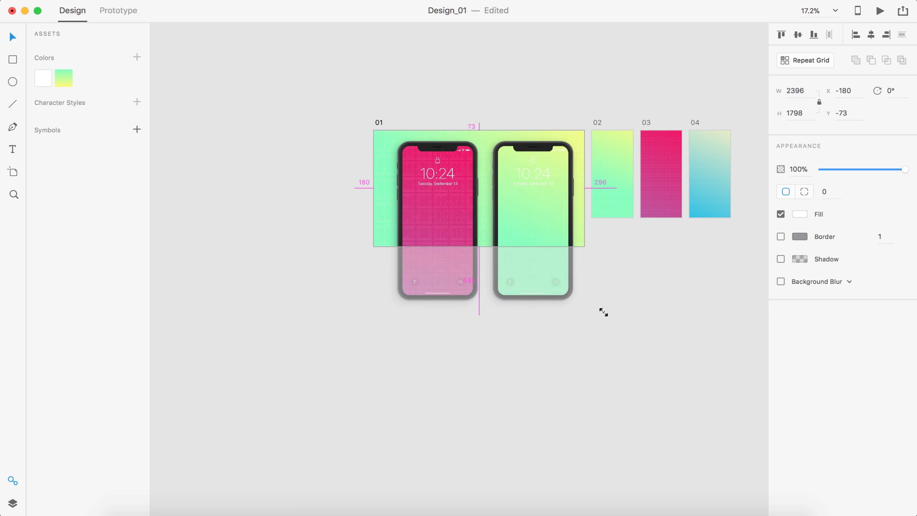
{"action": "scroll", "coordinate": [555, 275], "scroll_direction": "up", "scroll_amount": 5}
{"action": "scroll", "coordinate": [559, 281], "scroll_direction": "up", "scroll_amount": 3}
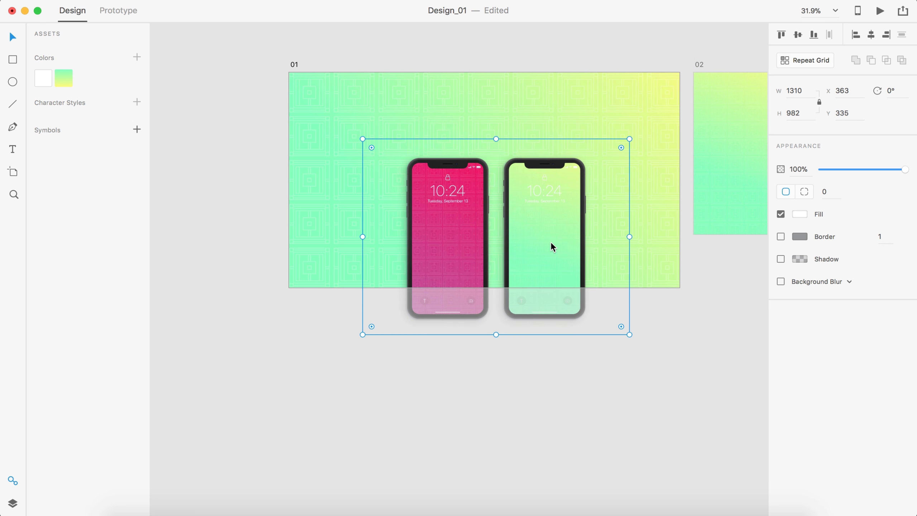